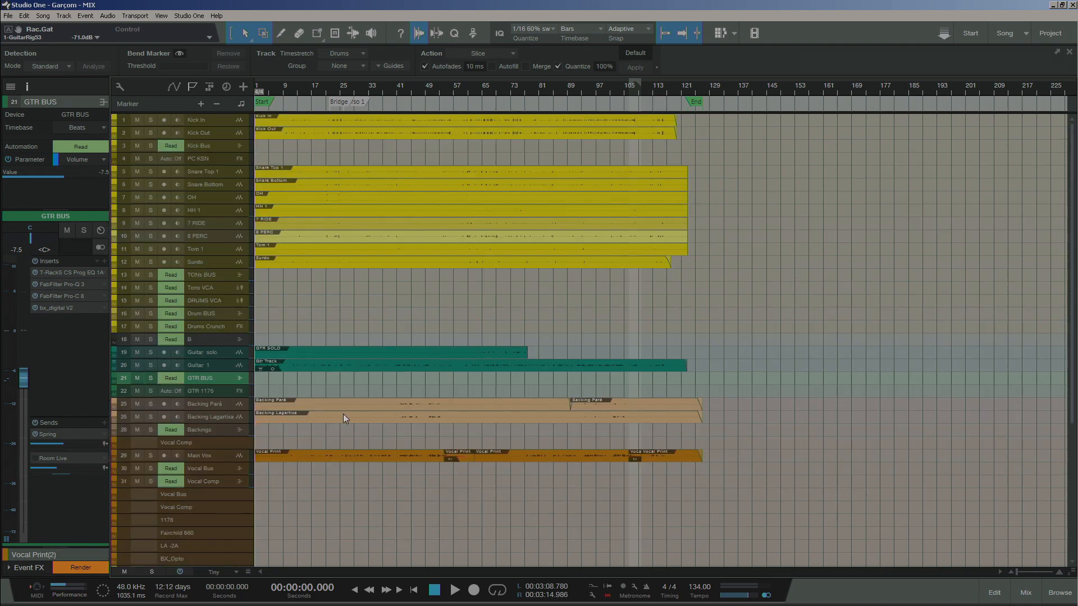
# Open the mix console to look over the channel strips, then restore its window size and close it.
pyautogui.scroll(-1, 406, 251)
pyautogui.scroll(1, 392, 229)
pyautogui.click(1025, 593)
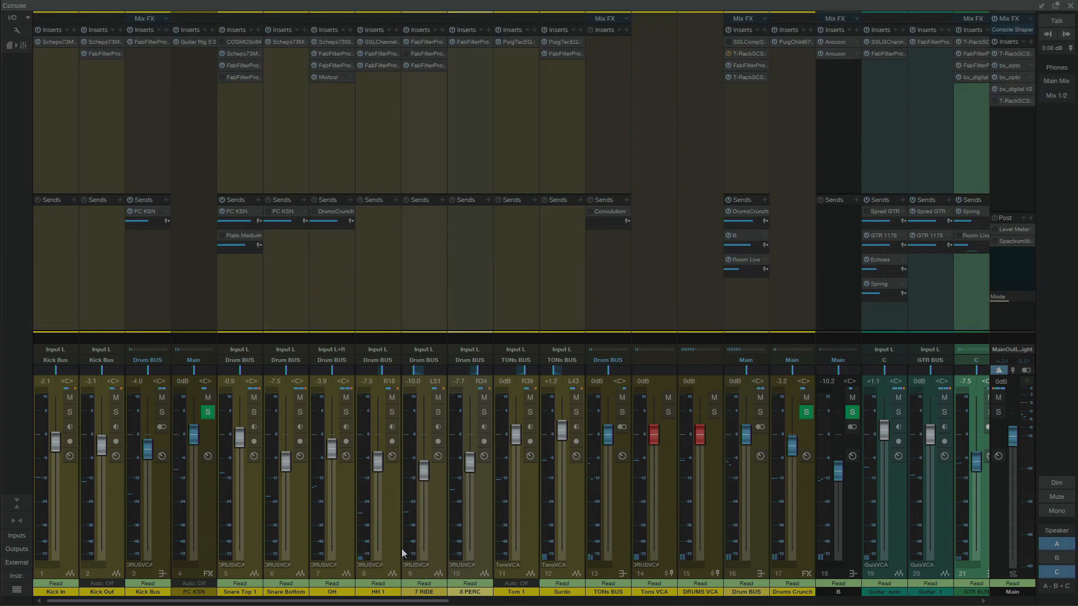
pyautogui.moveTo(354, 602)
pyautogui.mouseDown()
pyautogui.moveTo(833, 604)
pyautogui.moveTo(354, 602)
pyautogui.mouseUp()
pyautogui.doubleClick(722, 8)
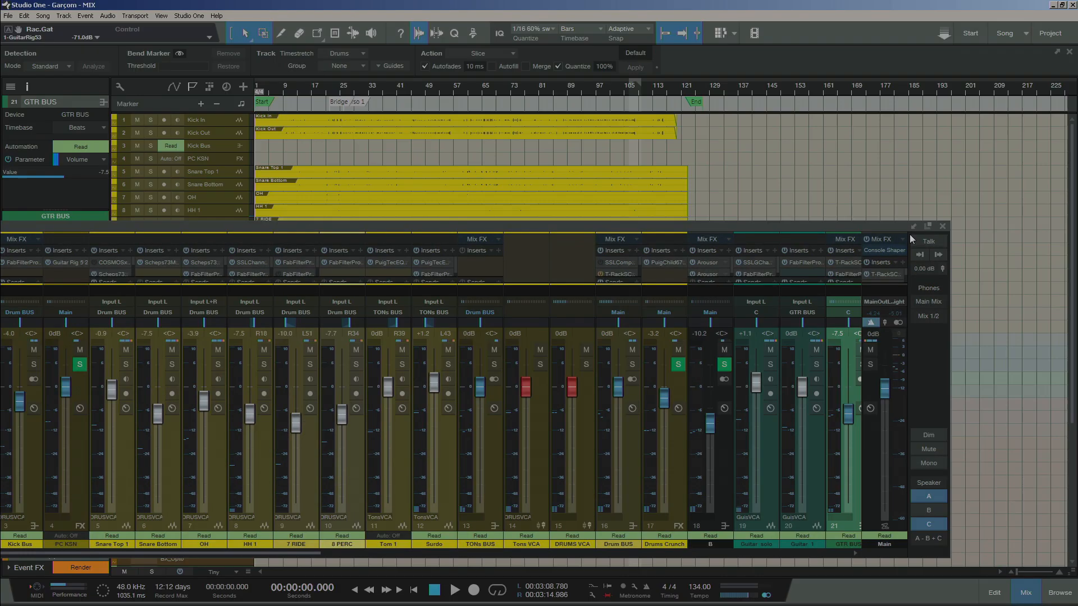
pyautogui.click(943, 226)
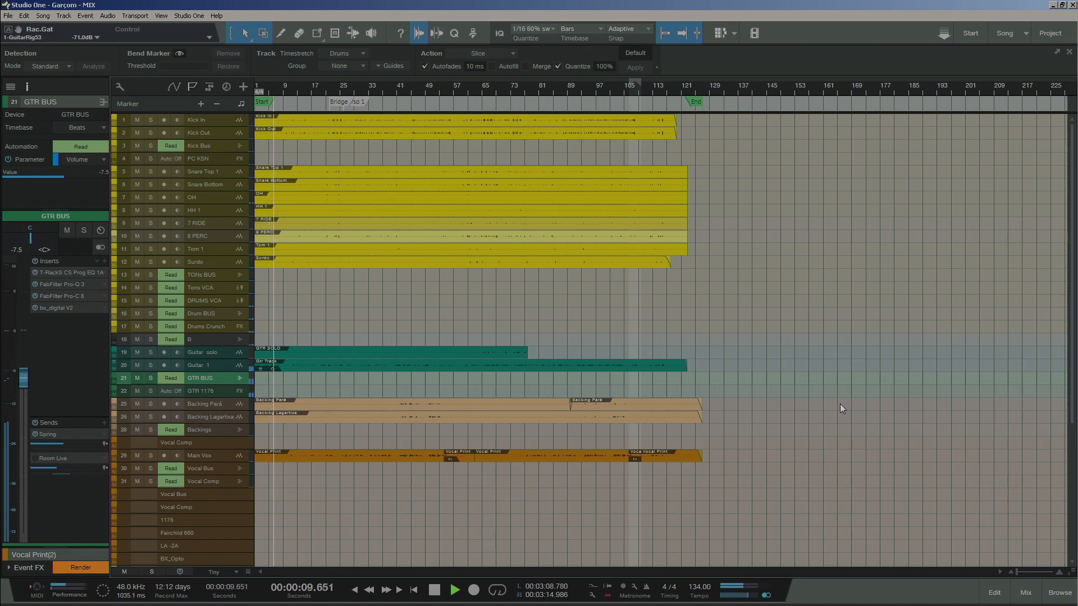
# Enlarge the track heights in the arrangement to Medium and hide the inspector while the song plays.
pyautogui.hotkey('shift', 'e')
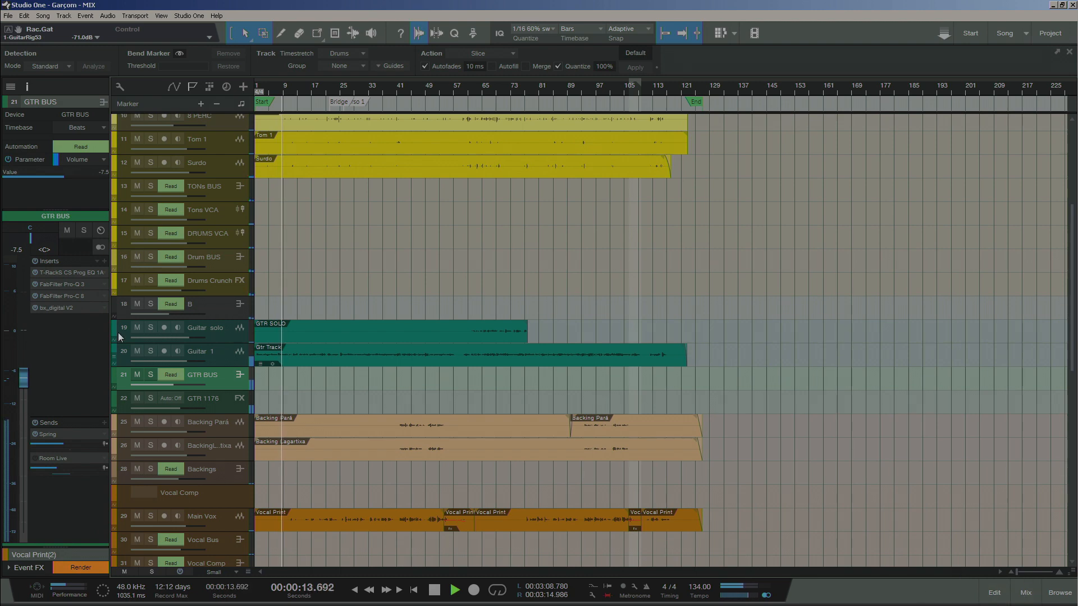
pyautogui.click(27, 87)
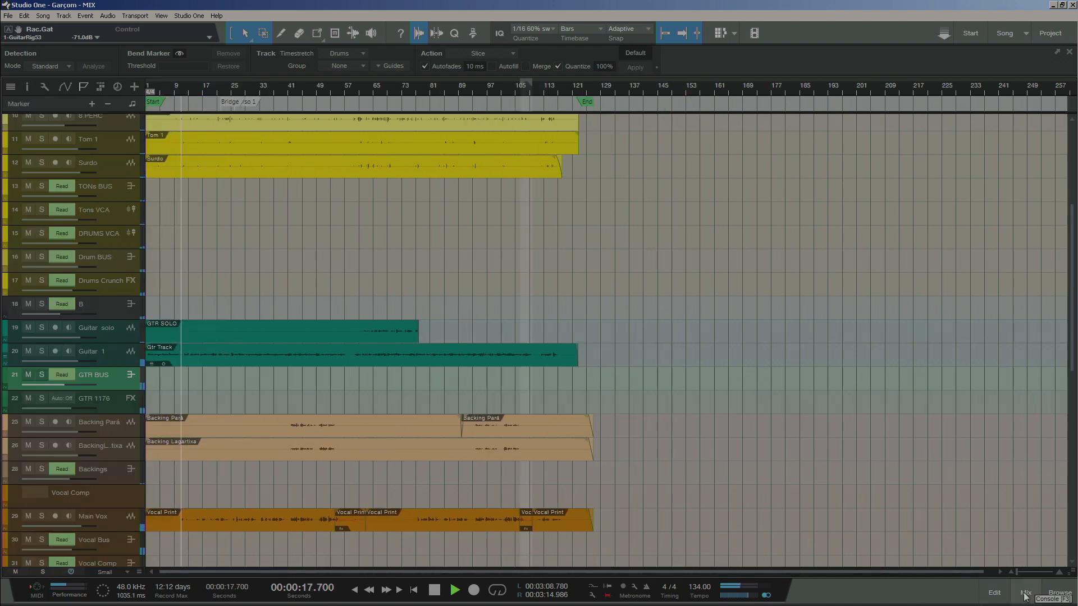
pyautogui.scroll(1, 387, 493)
pyautogui.scroll(-5, 371, 471)
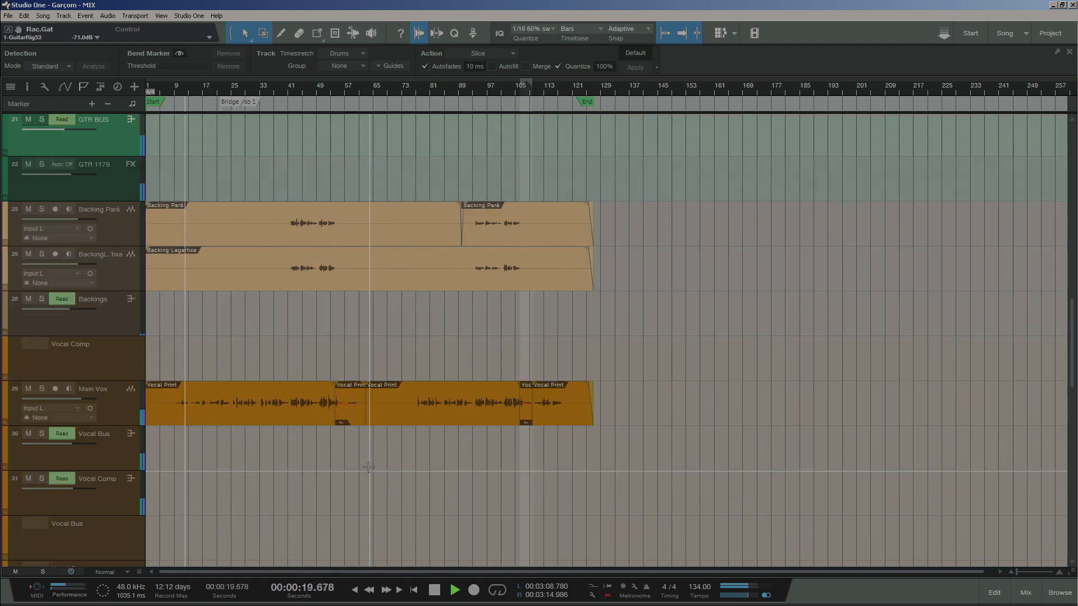
pyautogui.scroll(1, 368, 467)
pyautogui.scroll(-2, 368, 467)
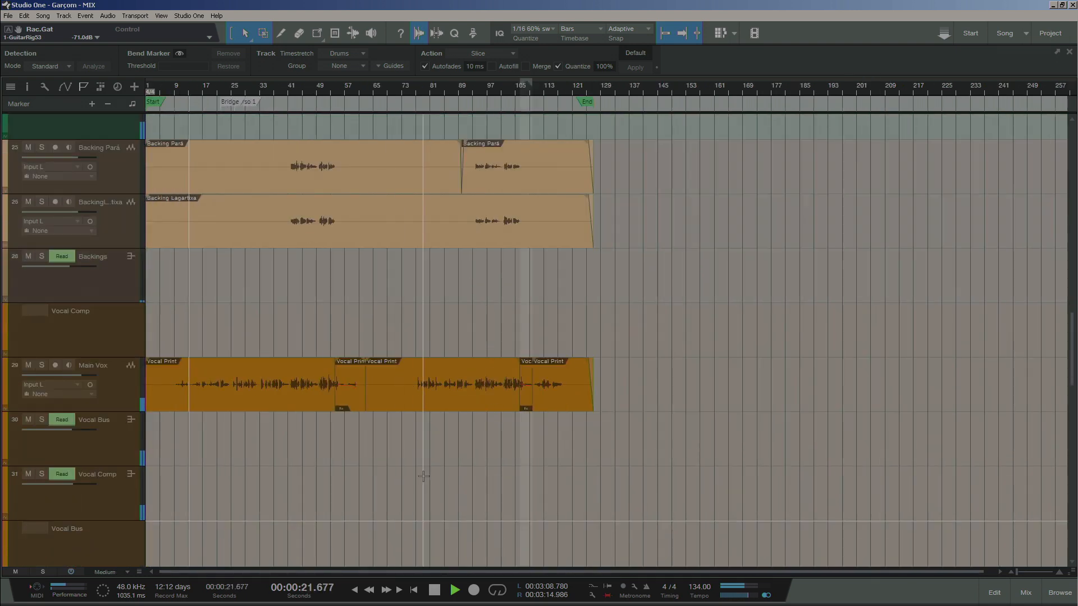
pyautogui.scroll(2, 423, 476)
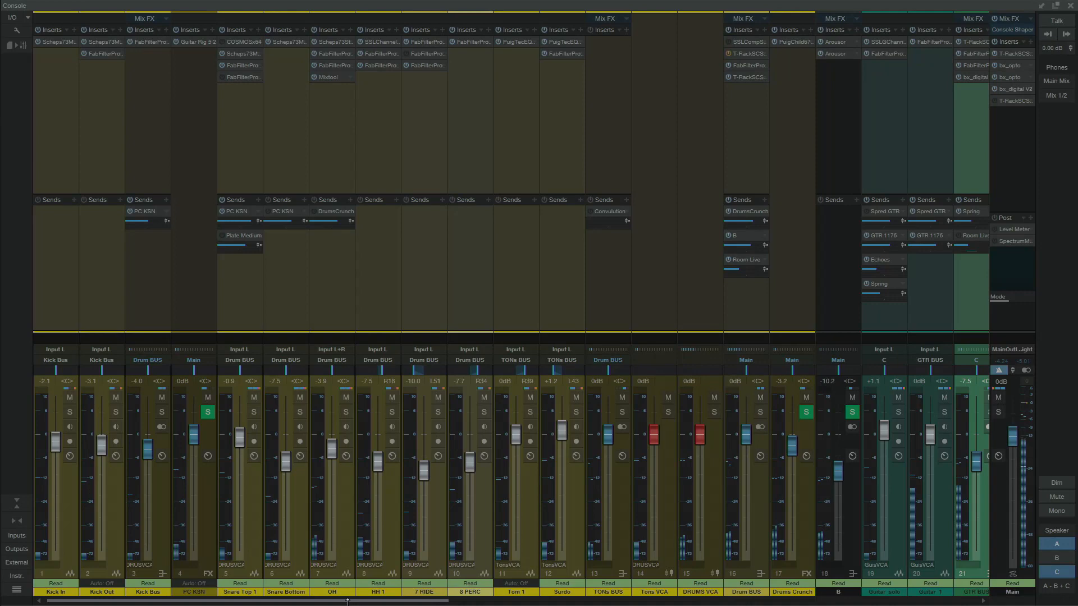
# Survey the console channels during playback and examine the first Arousor insert on bus B before closing it.
pyautogui.moveTo(347, 601); pyautogui.dragTo(881, 594)
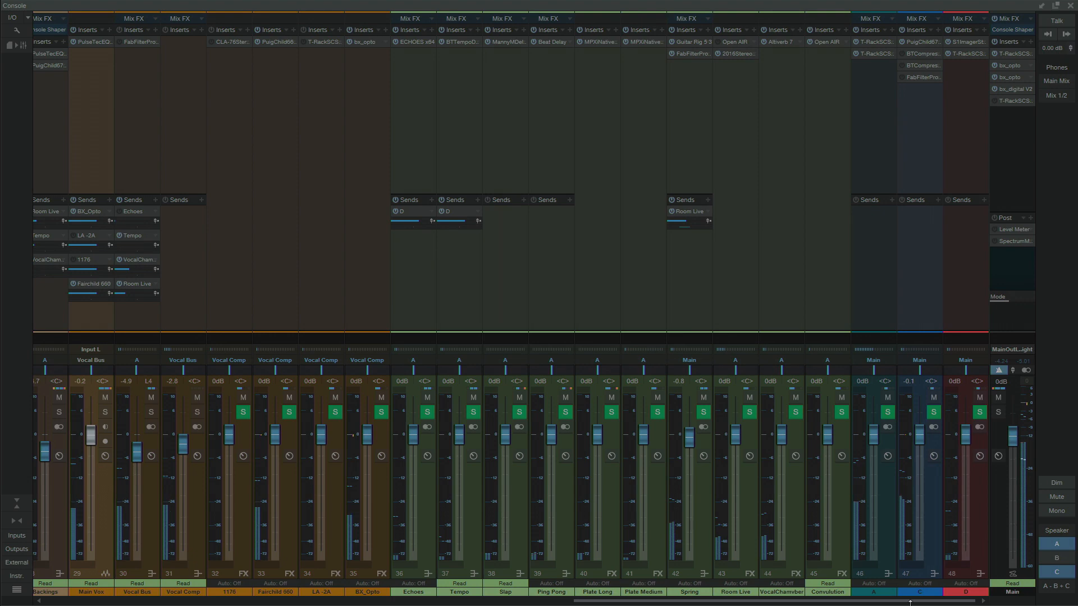
pyautogui.moveTo(920, 603); pyautogui.dragTo(483, 603)
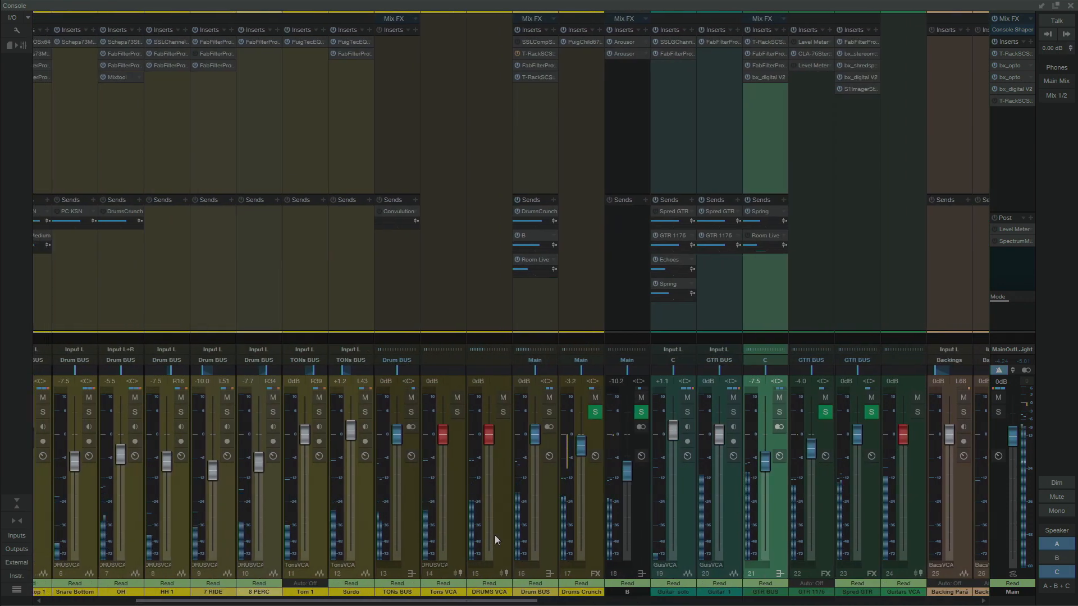
pyautogui.click(627, 45)
pyautogui.moveTo(1065, 95); pyautogui.dragTo(805, 141)
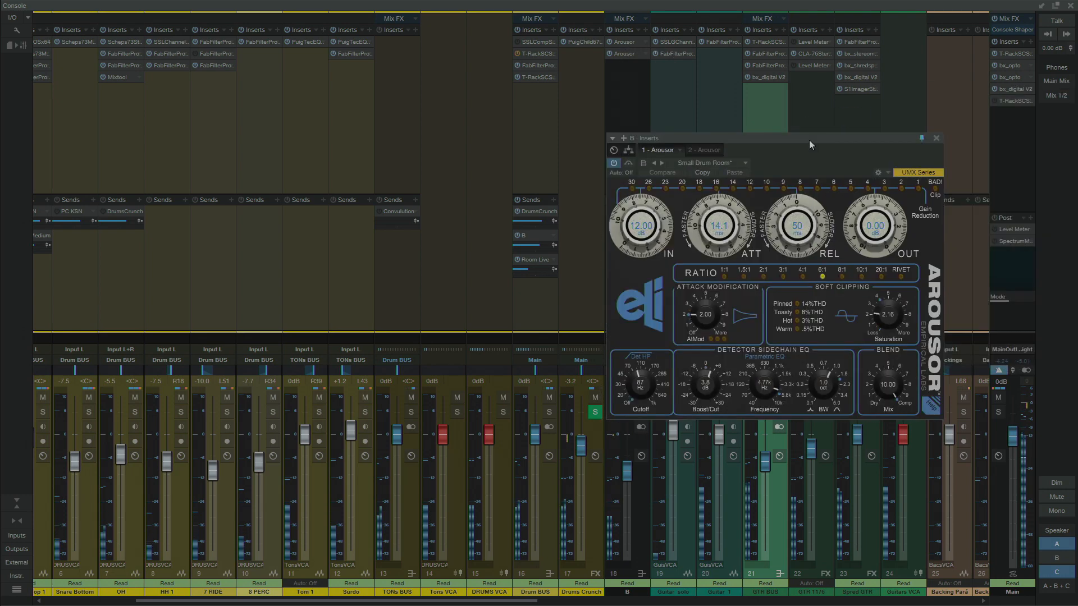
pyautogui.moveTo(909, 139); pyautogui.dragTo(478, 121)
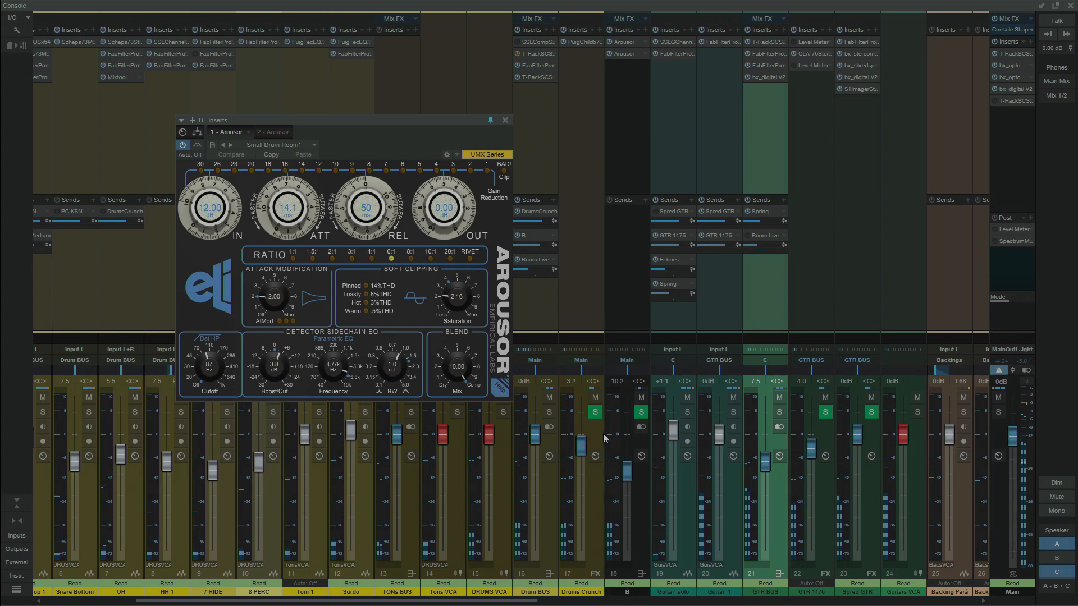
pyautogui.click(504, 120)
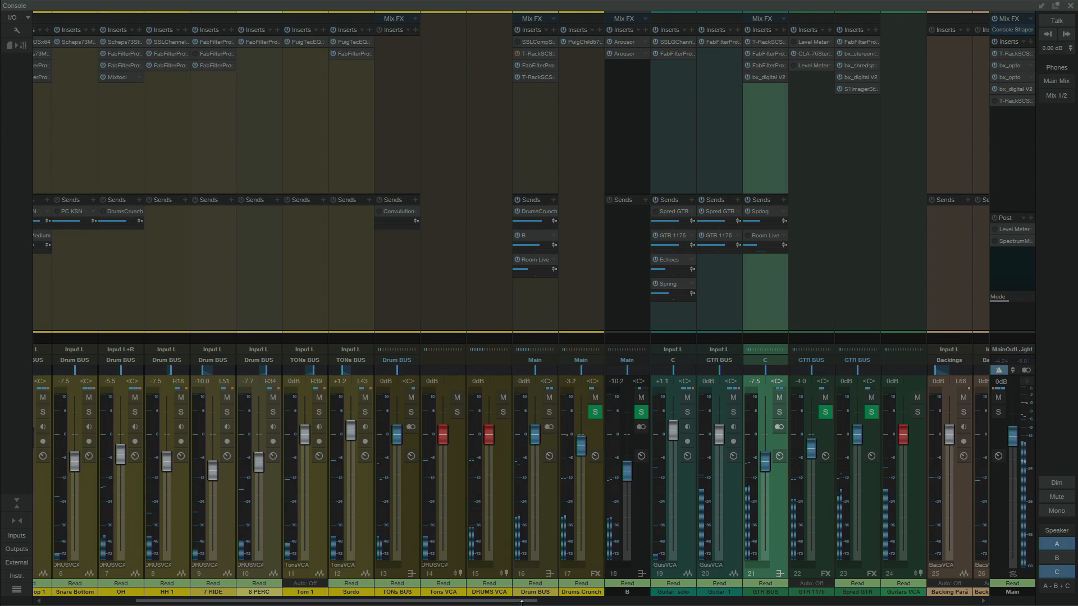
# Float the console over the arrangement to view both, stop playback and return the console to full size.
pyautogui.moveTo(513, 602); pyautogui.dragTo(630, 602)
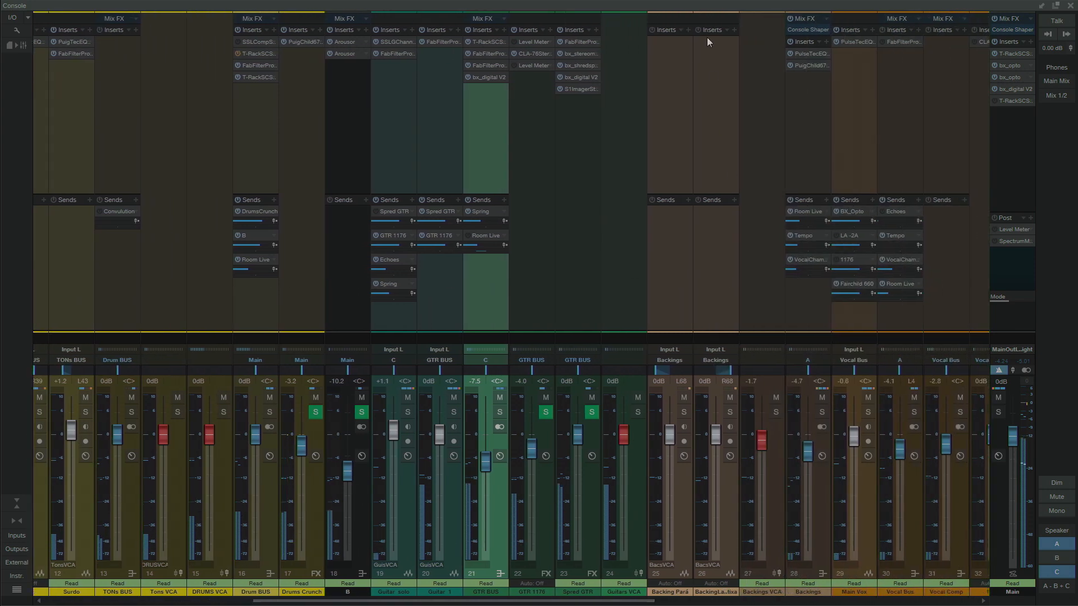
pyautogui.moveTo(707, 12); pyautogui.dragTo(721, 281)
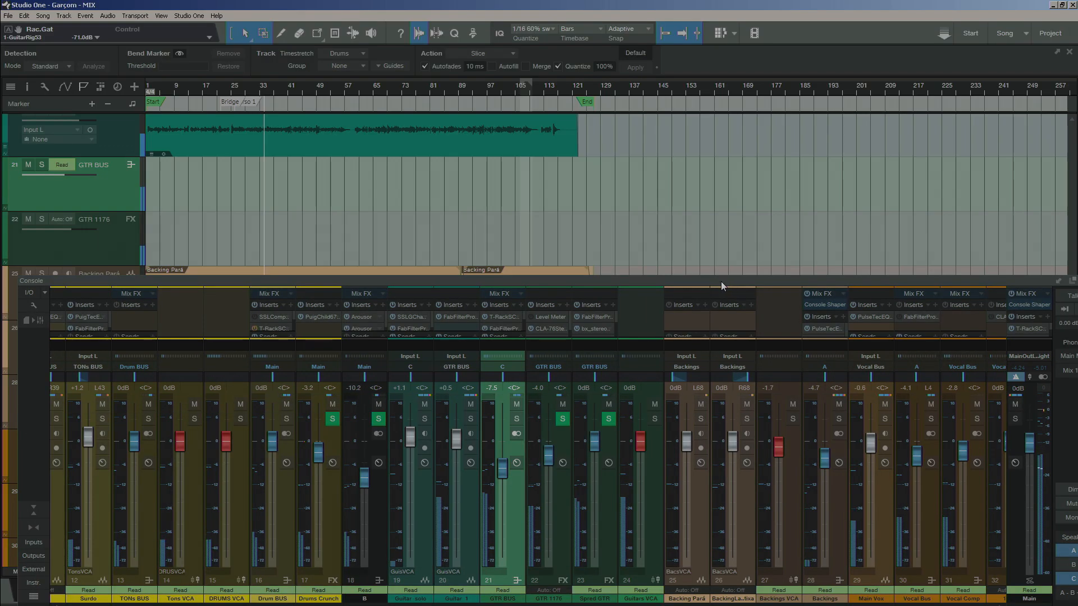
pyautogui.scroll(1, 457, 231)
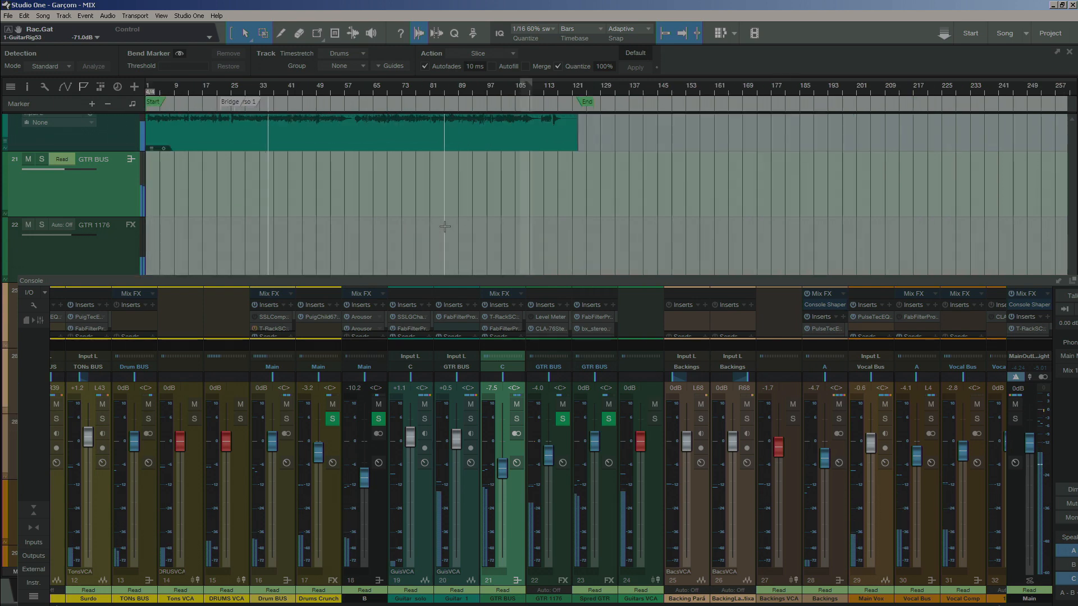
pyautogui.scroll(1, 427, 222)
pyautogui.doubleClick(471, 279)
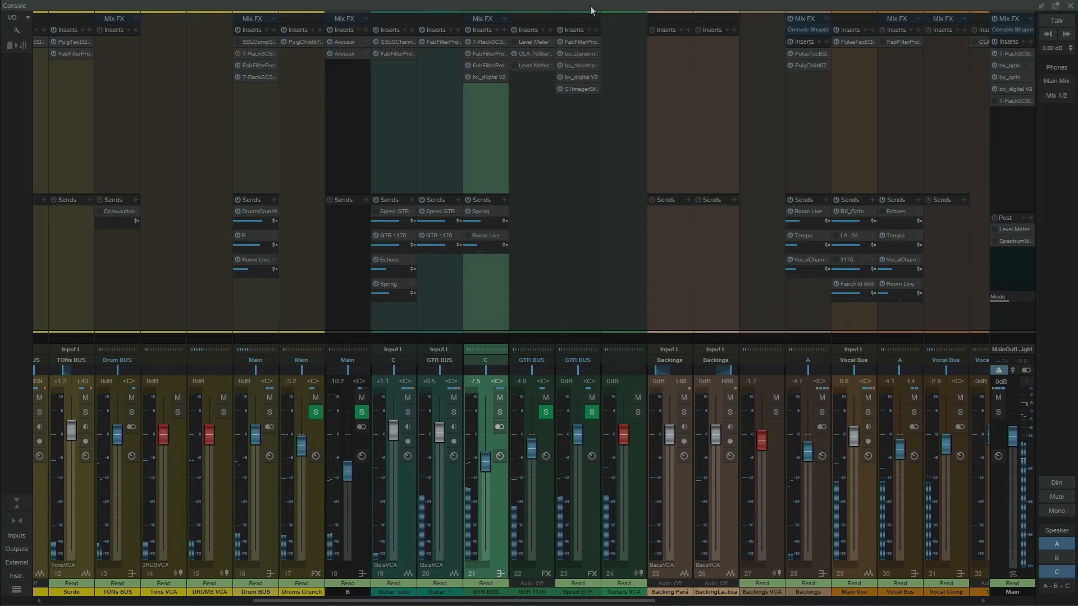
pyautogui.moveTo(590, 6); pyautogui.dragTo(564, 182)
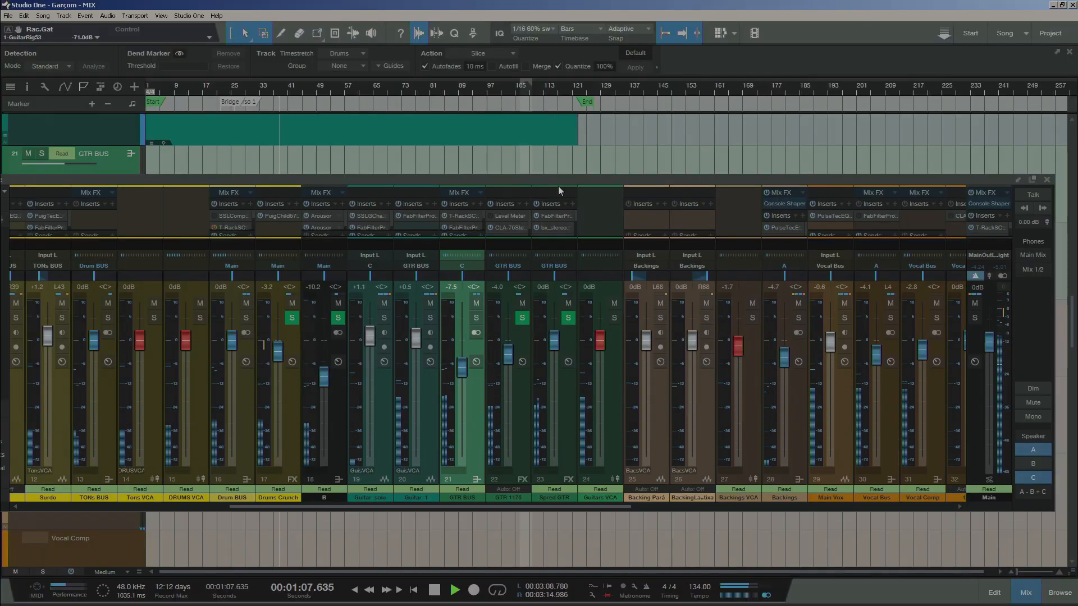
pyautogui.press('space')
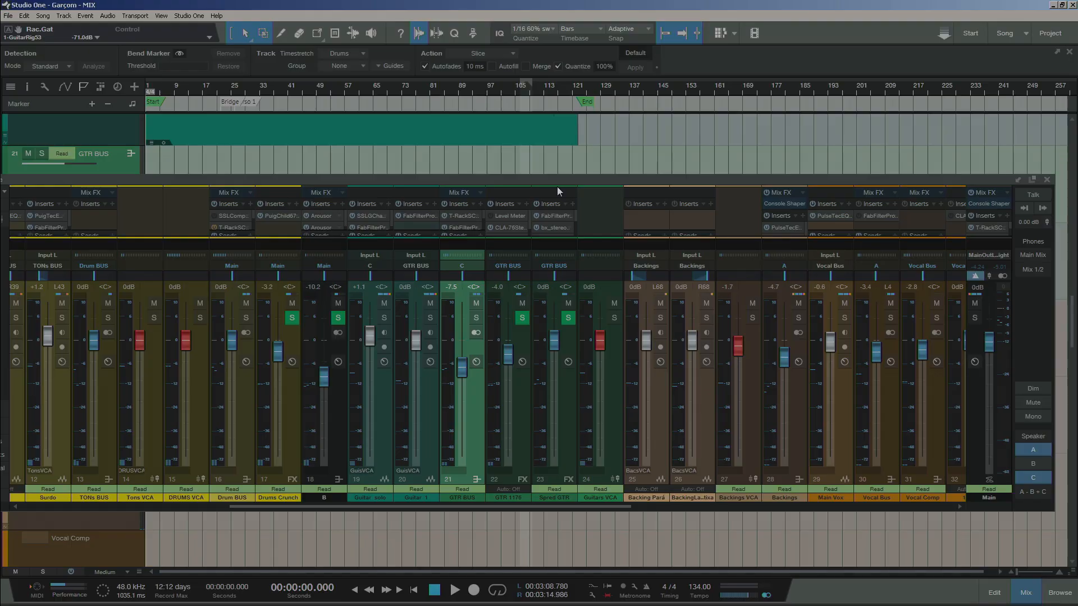
pyautogui.doubleClick(557, 180)
# Open the PuigChild 660 insert on the Fairchild 660 channel to examine the compressor's settings.
pyautogui.moveTo(487, 602); pyautogui.dragTo(633, 602)
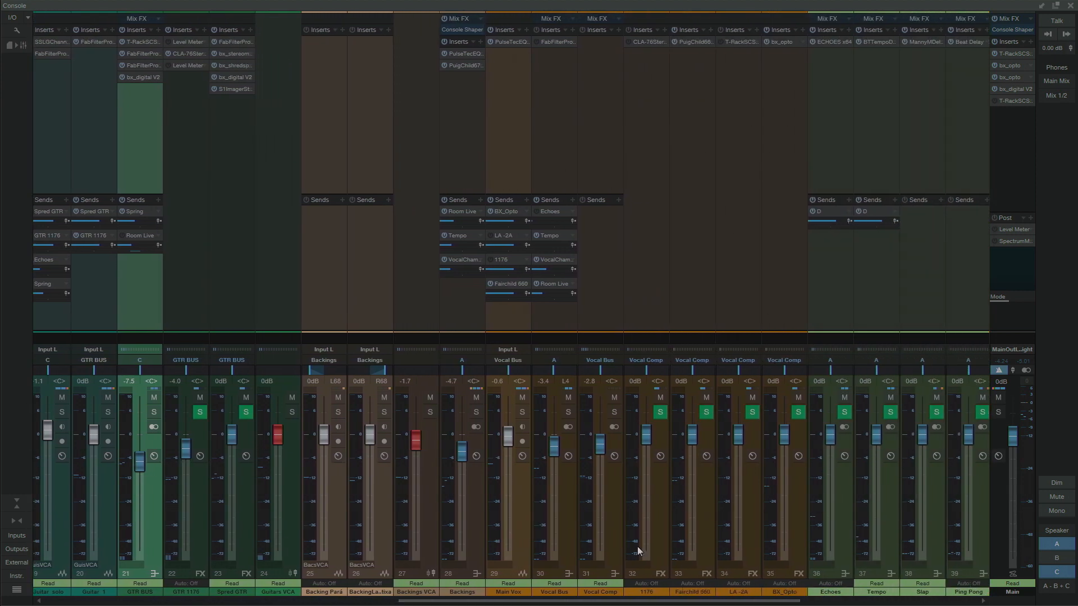
pyautogui.click(696, 42)
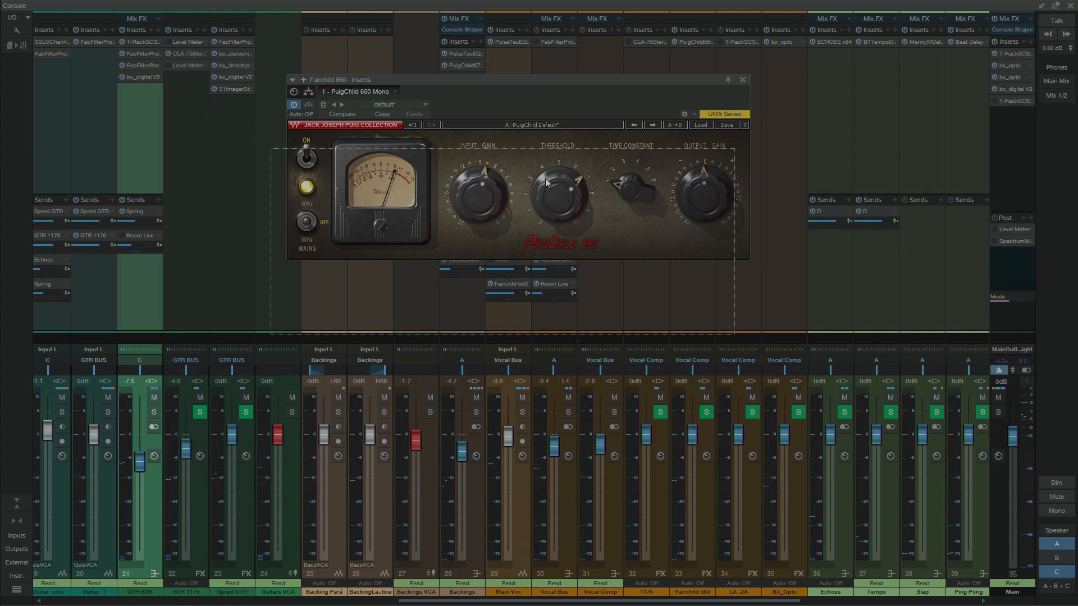
pyautogui.moveTo(545, 178); pyautogui.dragTo(545, 176)
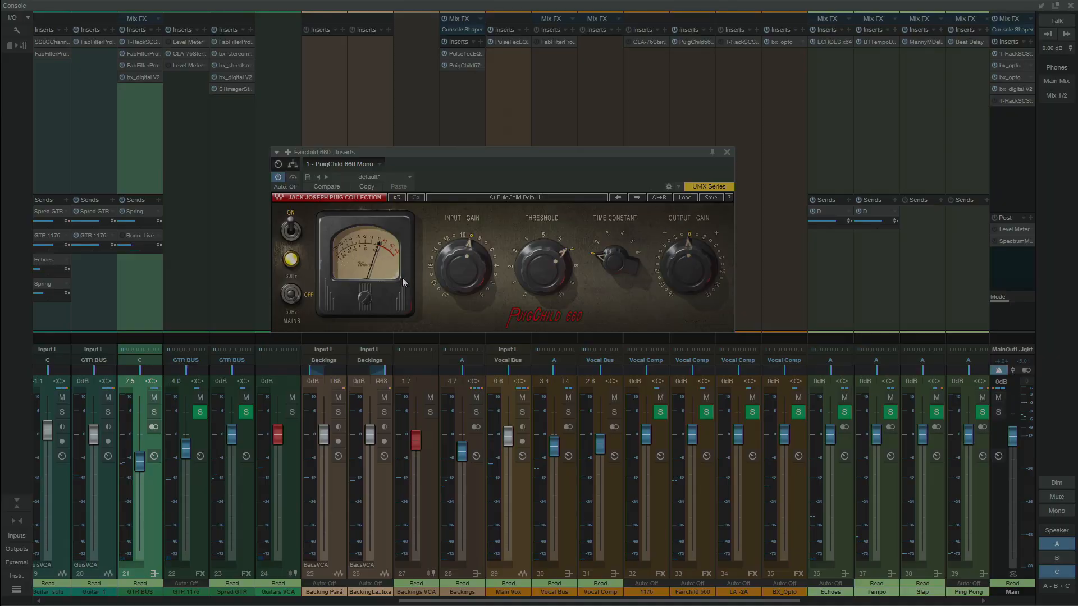
pyautogui.moveTo(622, 153); pyautogui.dragTo(307, 47)
# Examine the PulseTec EQs insert on the Main Vox channel and close its window.
pyautogui.click(506, 148)
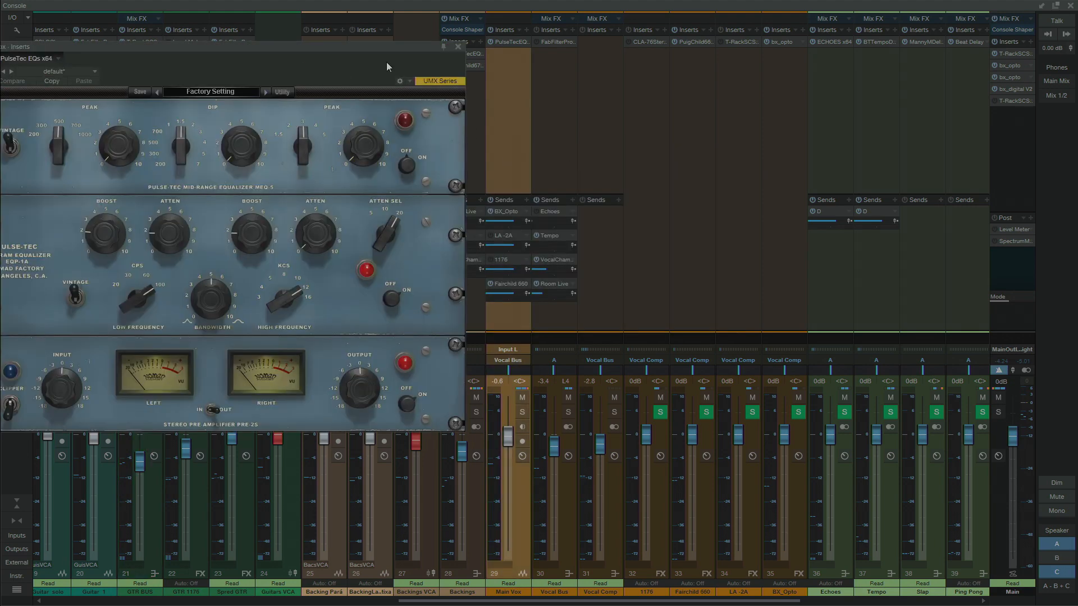
pyautogui.moveTo(388, 47); pyautogui.dragTo(507, 8)
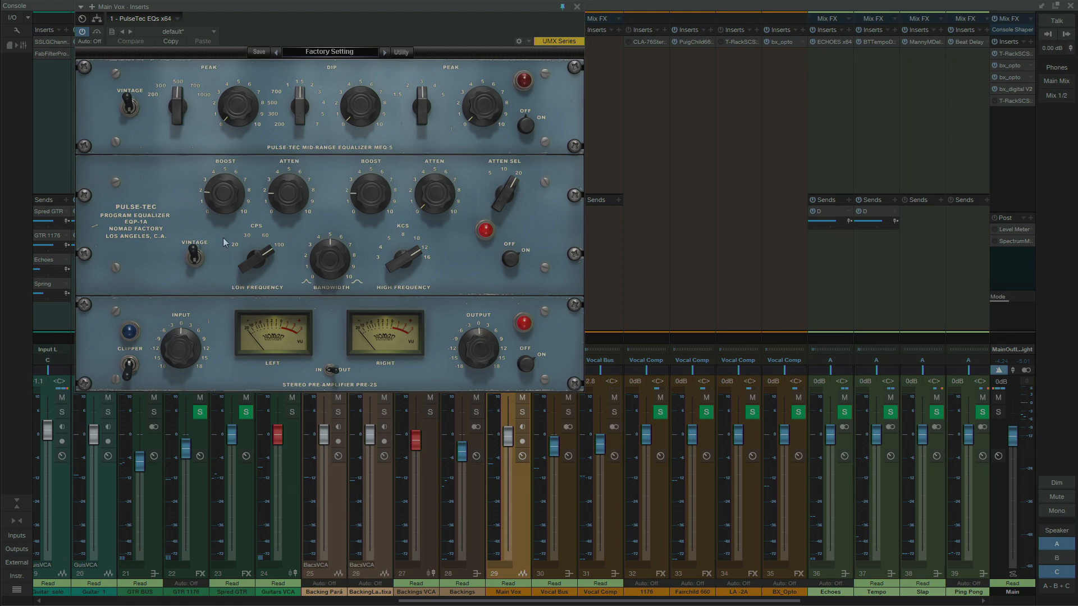
pyautogui.click(577, 7)
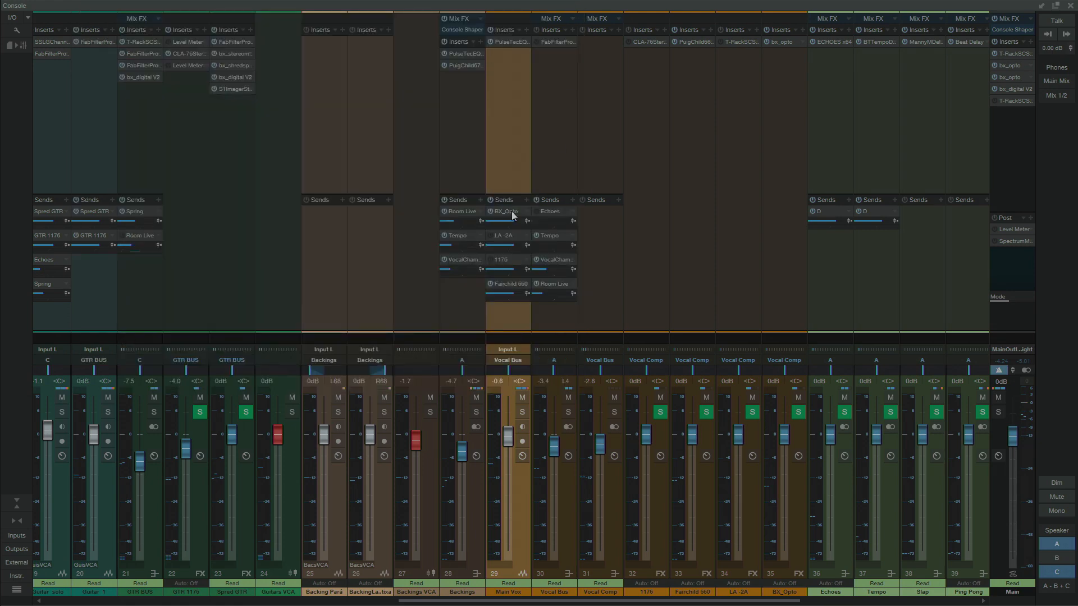
# Move the Fairchild 660 send on the Main Vox channel up to directly below the BX_Opto send.
pyautogui.moveTo(511, 289); pyautogui.dragTo(501, 237)
# Open the bx_opto compressor fed by the Main Vox send, check its meter during playback and close it.
pyautogui.click(506, 211)
pyautogui.moveTo(871, 100); pyautogui.dragTo(439, 69)
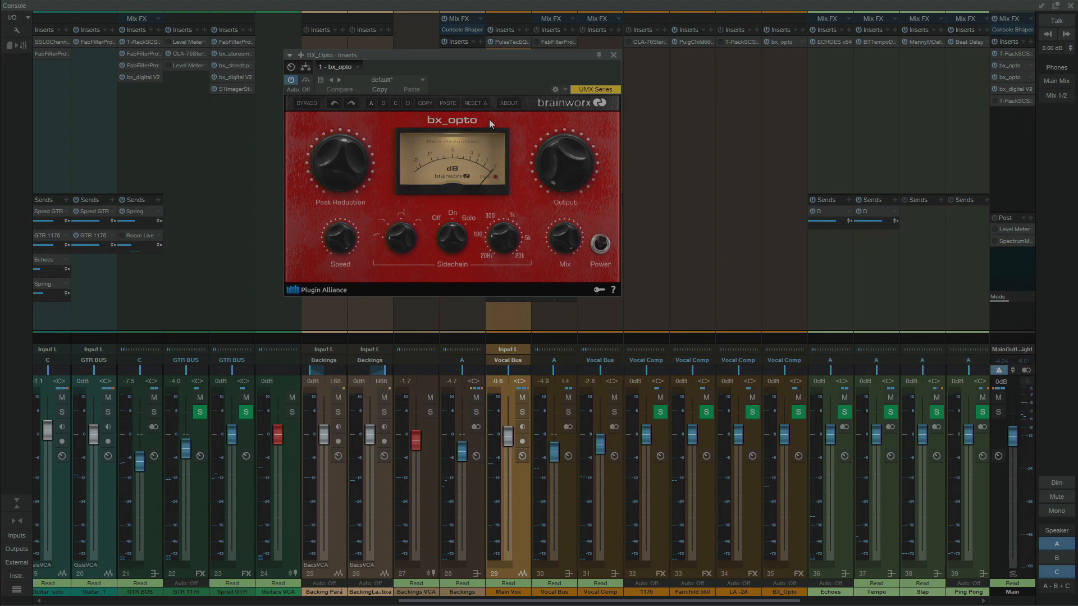
pyautogui.press('space')
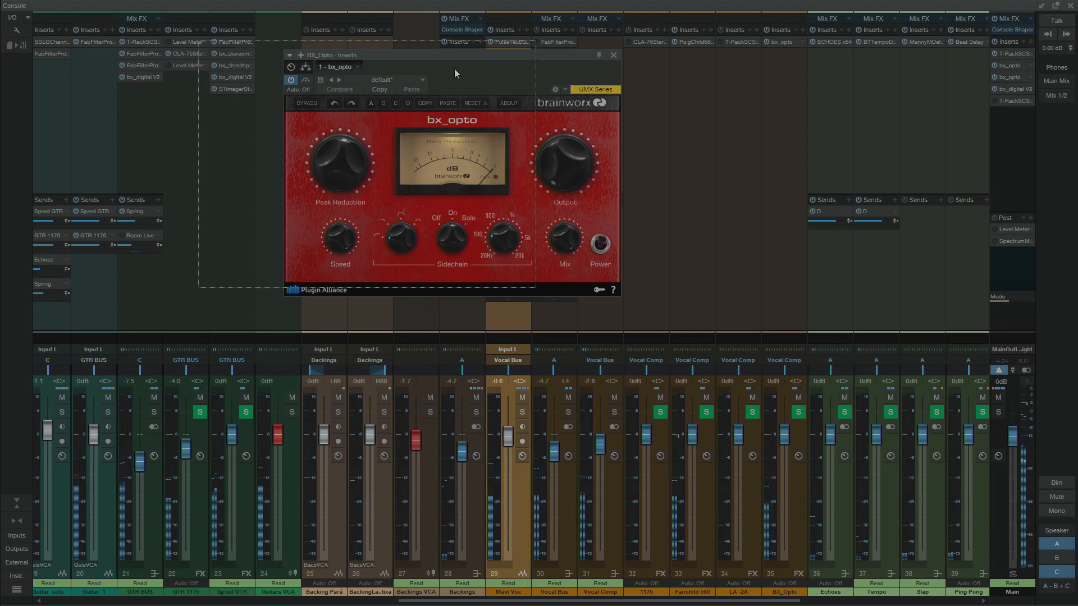
pyautogui.moveTo(454, 69); pyautogui.dragTo(368, 59)
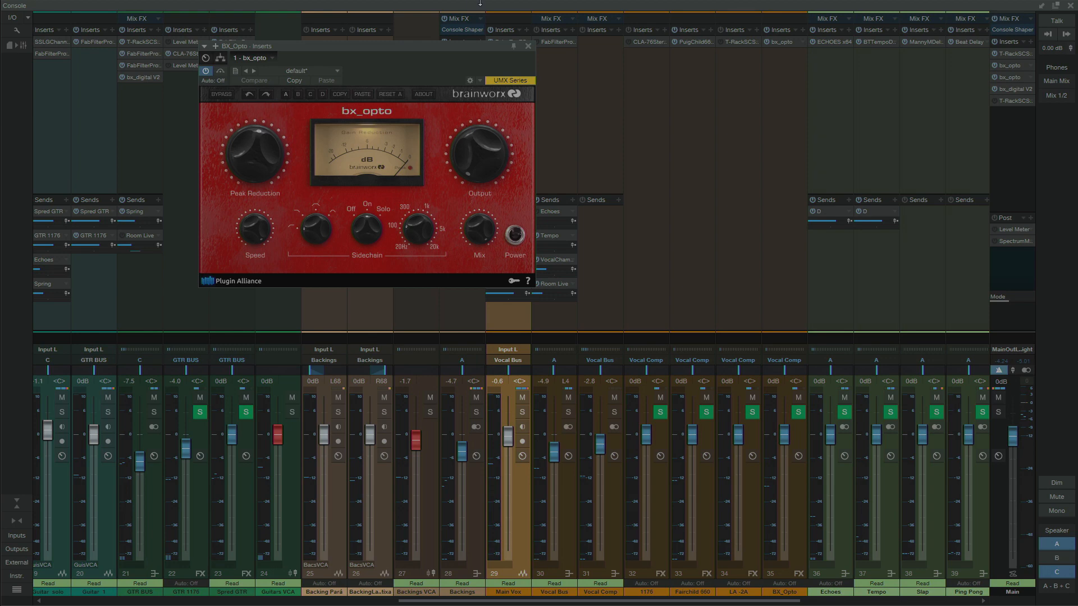
pyautogui.click(527, 46)
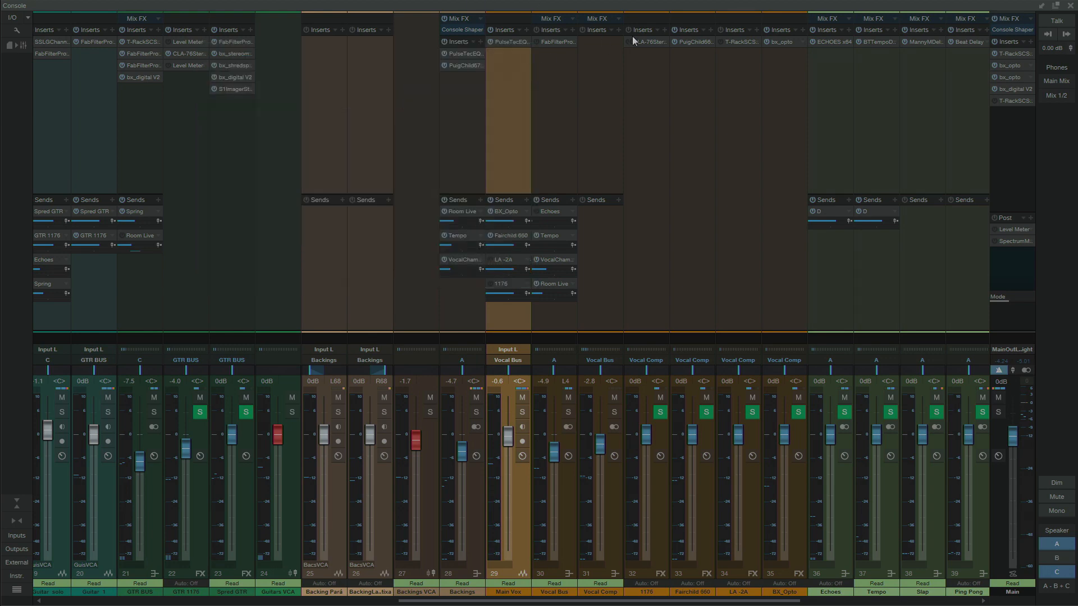
# Open the PuigChild 660 on the Fairchild 660 channel and check its meter while the song plays.
pyautogui.click(691, 42)
pyautogui.moveTo(761, 116); pyautogui.dragTo(731, 90)
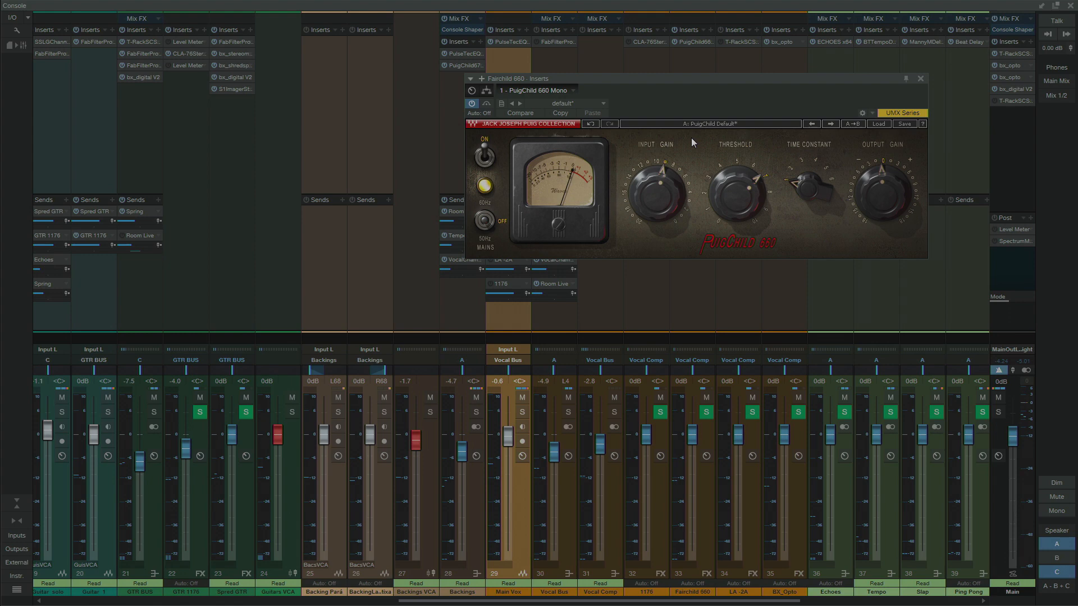
pyautogui.press('space')
pyautogui.moveTo(712, 107); pyautogui.dragTo(587, 107)
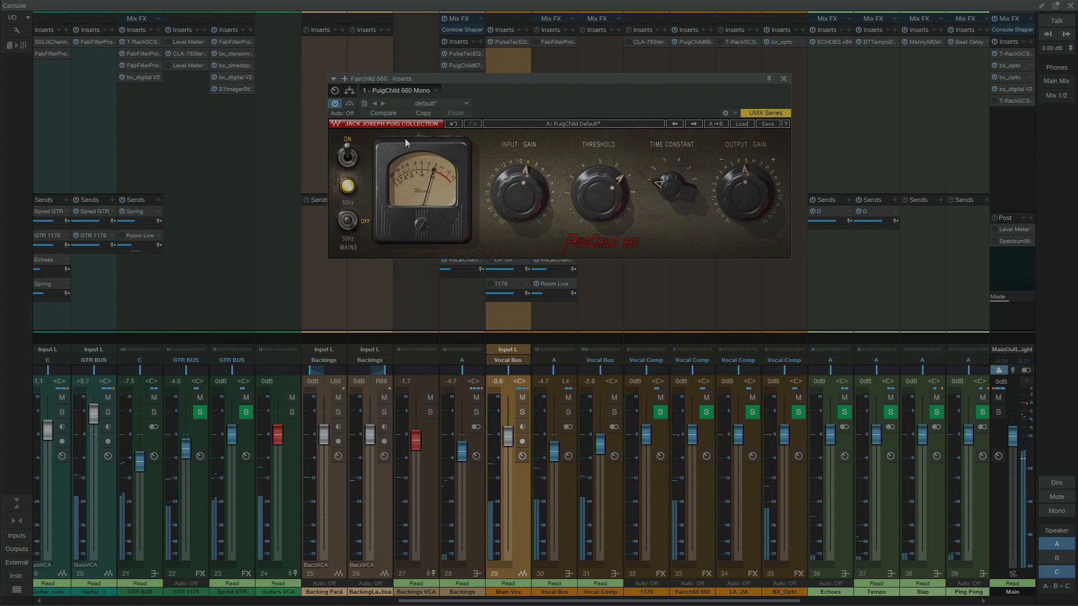
# Solo the Main Vox channel and compare the PuigChild 660 bypassed and active.
pyautogui.click(522, 412)
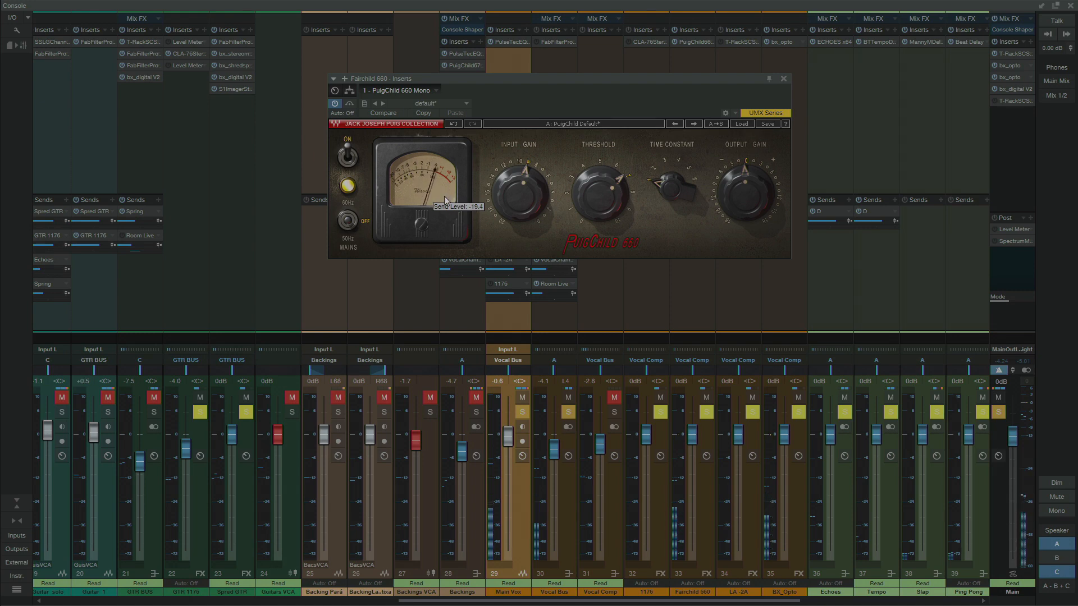
pyautogui.moveTo(620, 80); pyautogui.dragTo(501, 79)
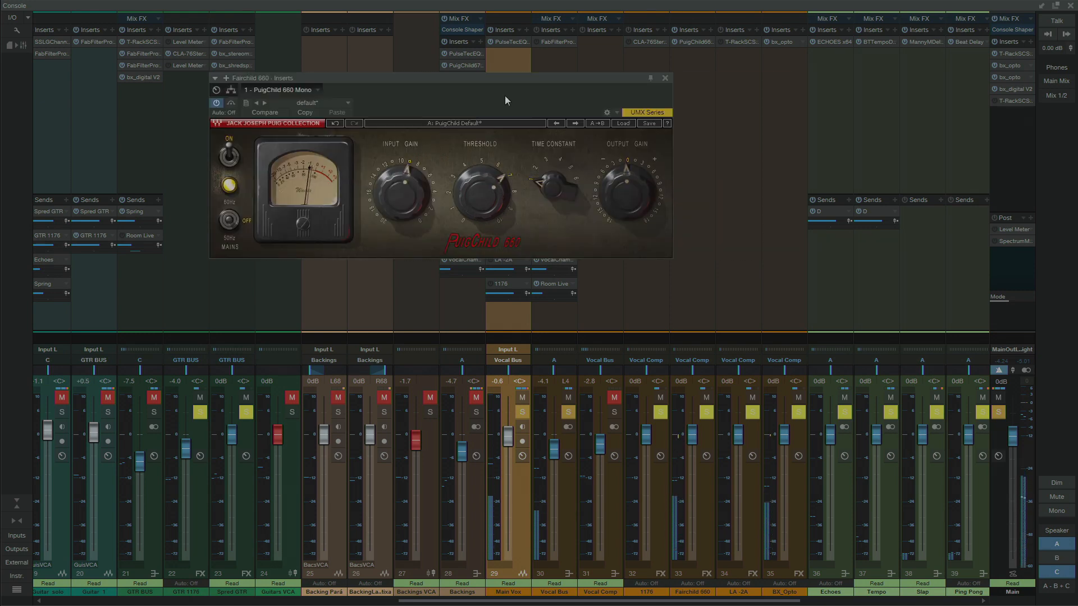
pyautogui.click(231, 104)
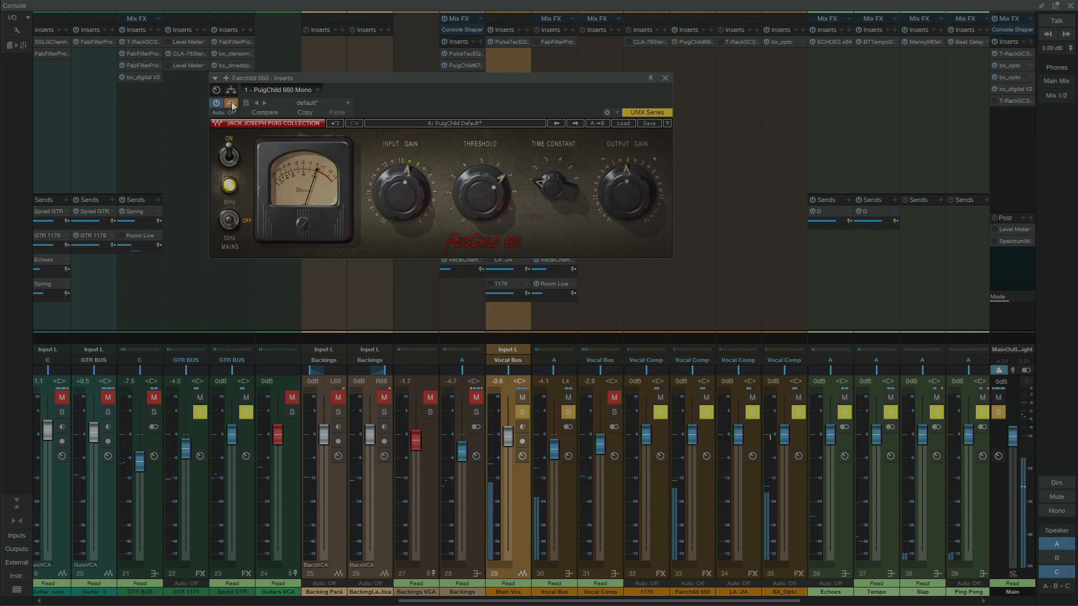
pyautogui.click(232, 104)
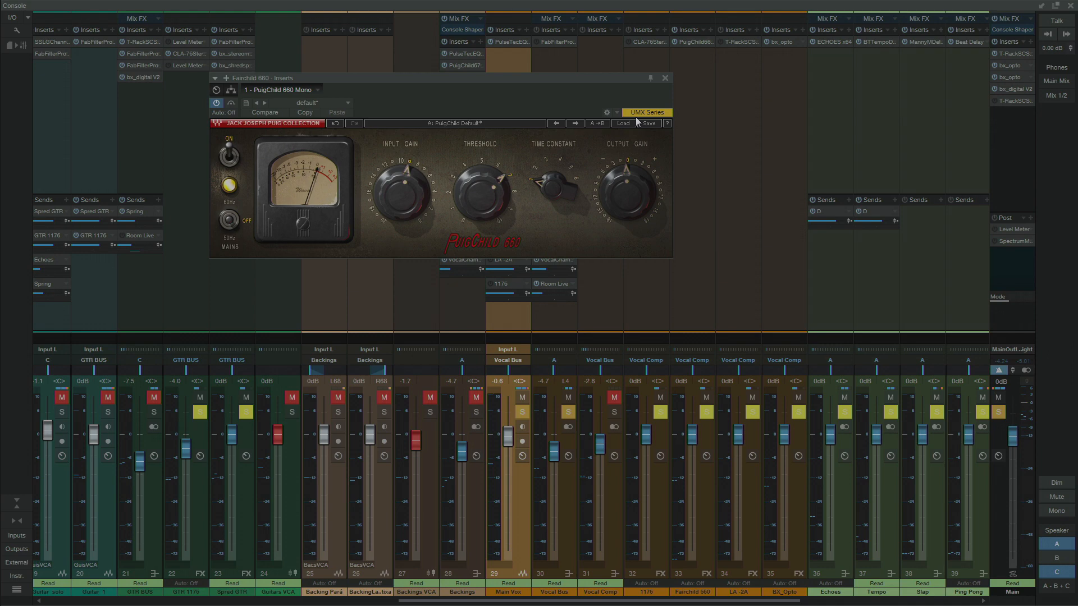
# Close the PuigChild 660 window, then solo and select the GTR BUS channel.
pyautogui.click(665, 78)
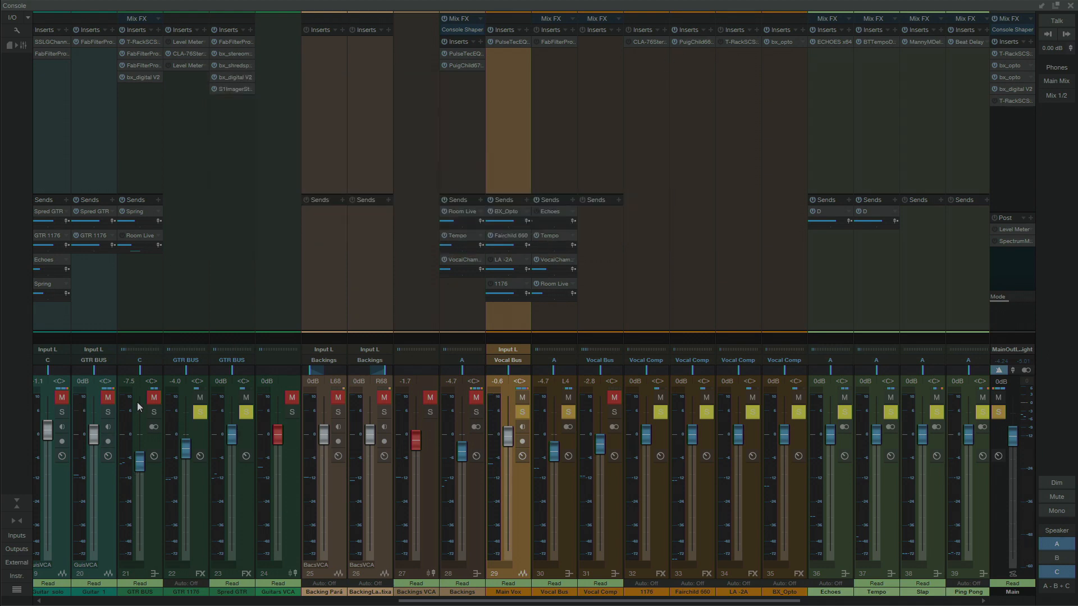
pyautogui.click(154, 412)
pyautogui.click(133, 110)
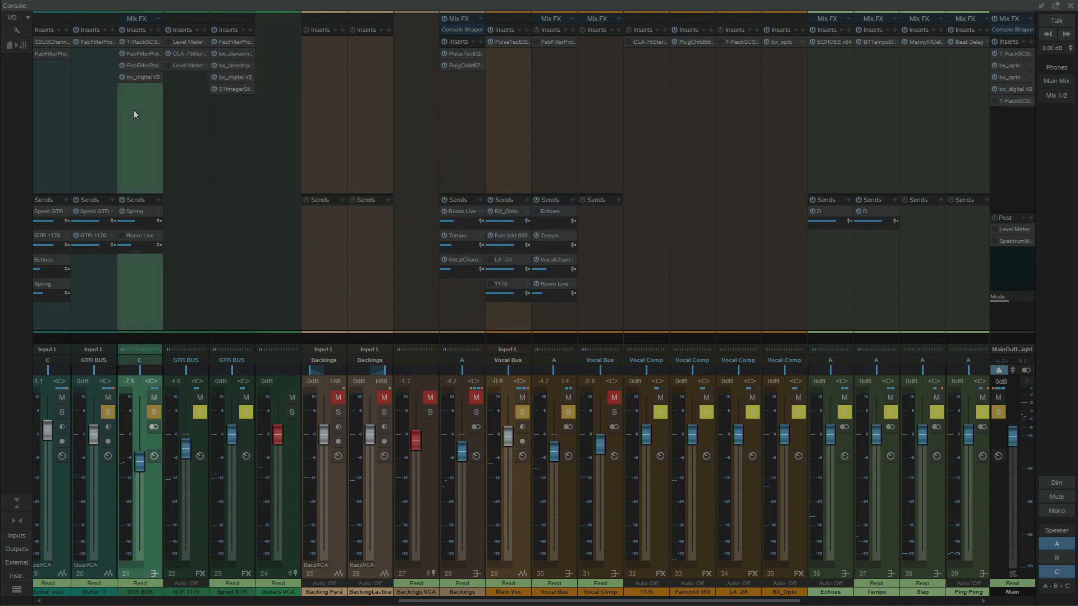
# Open the T-RackS Vintage Equalizer on GTR BUS and compare its mid and side settings, listening to the bus.
pyautogui.click(139, 43)
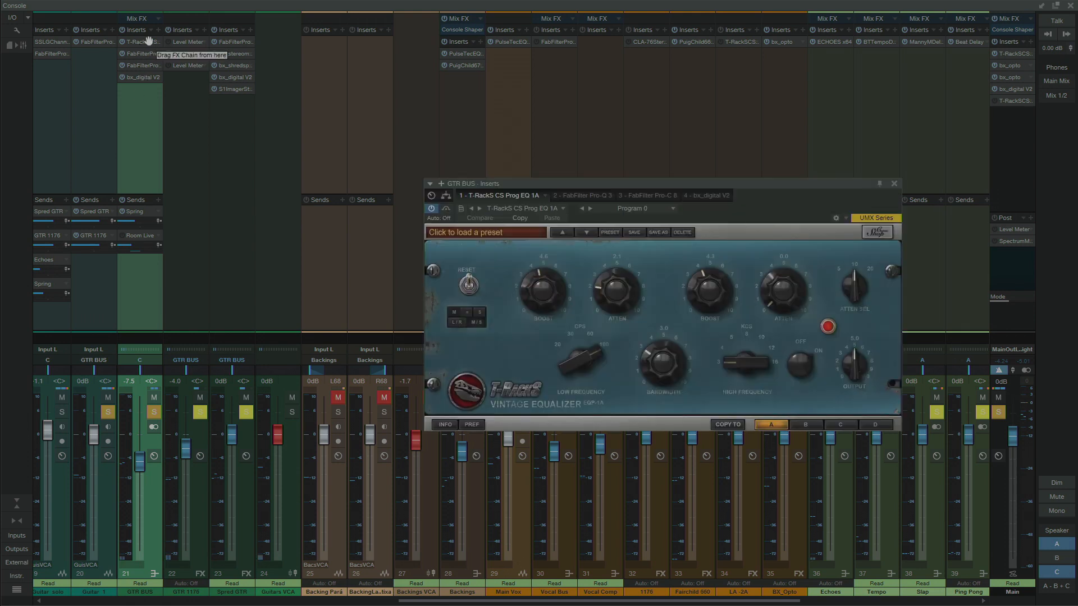
pyautogui.moveTo(712, 191); pyautogui.dragTo(591, 125)
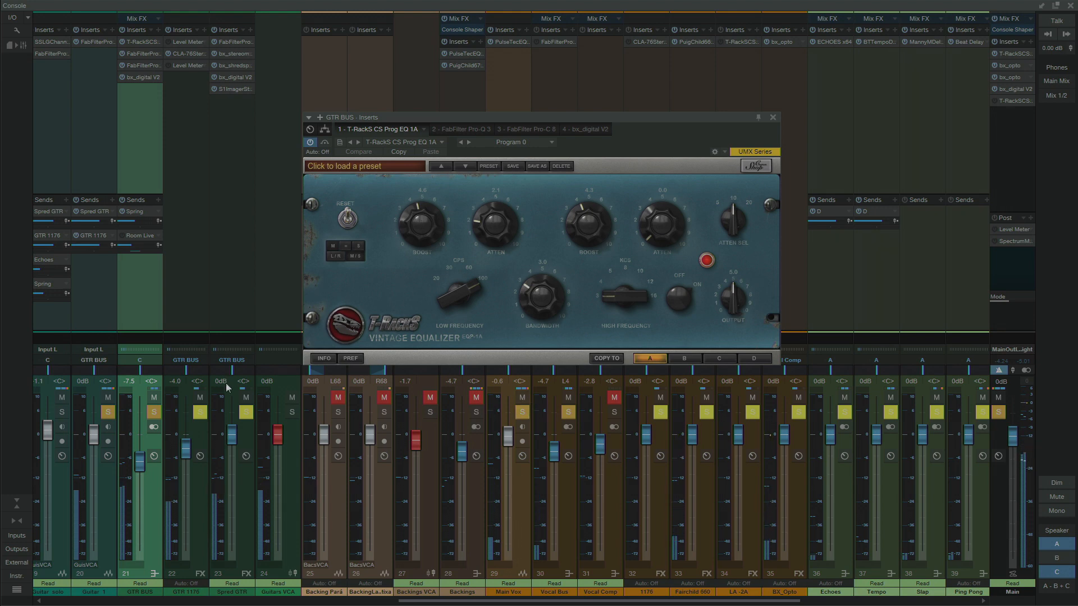
pyautogui.keyDown('alt'); pyautogui.click(156, 411); pyautogui.keyUp('alt')
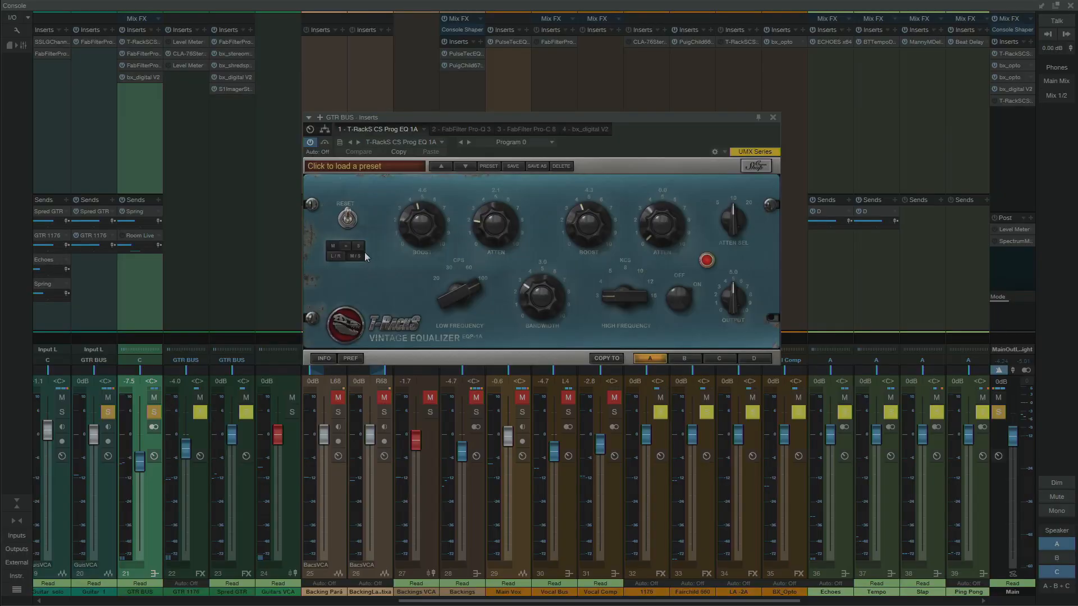
pyautogui.click(363, 247)
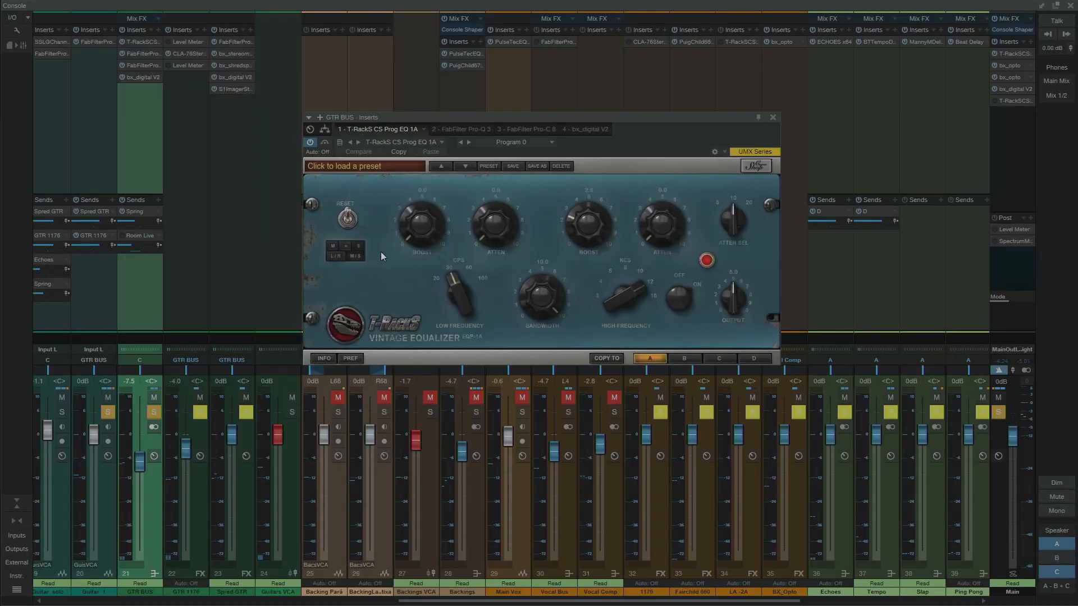
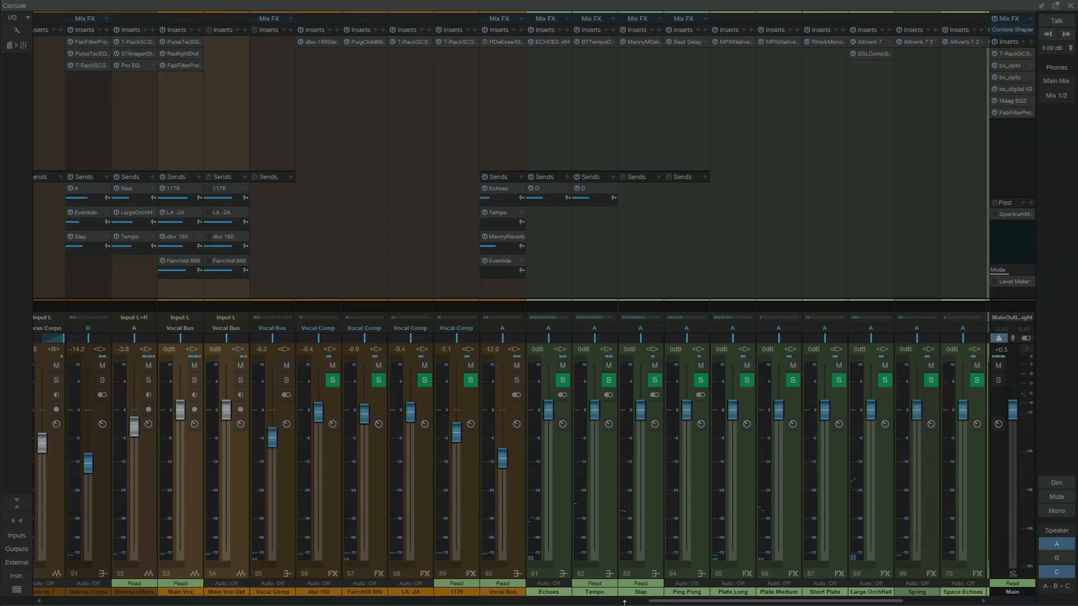
# Look over the console back to the drum channels, then close it and show the whole song in the arrangement.
pyautogui.moveTo(672, 602); pyautogui.dragTo(77, 582)
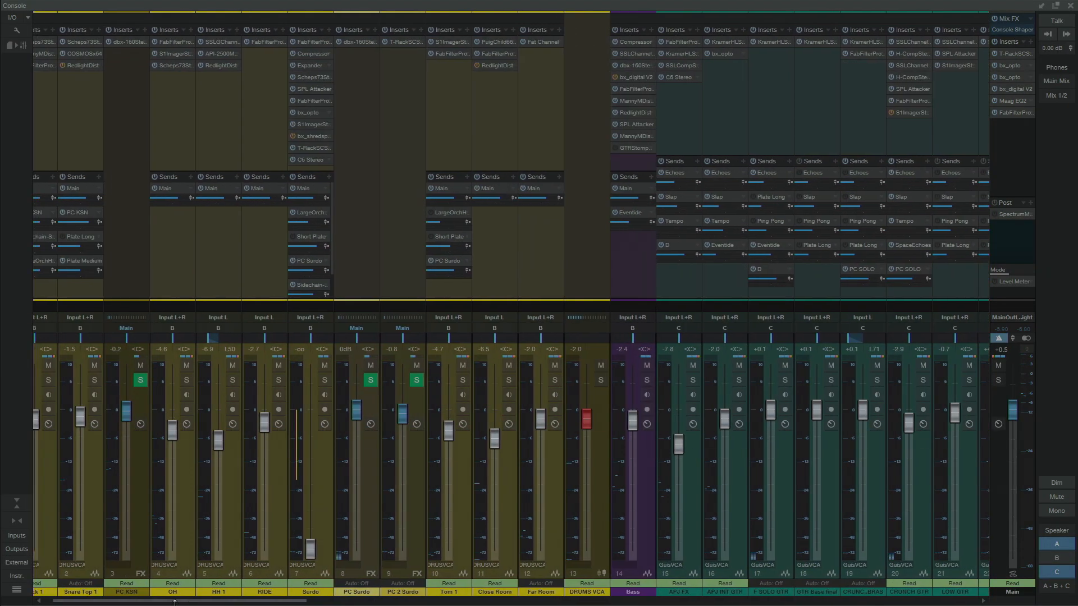
pyautogui.moveTo(174, 602); pyautogui.dragTo(168, 601)
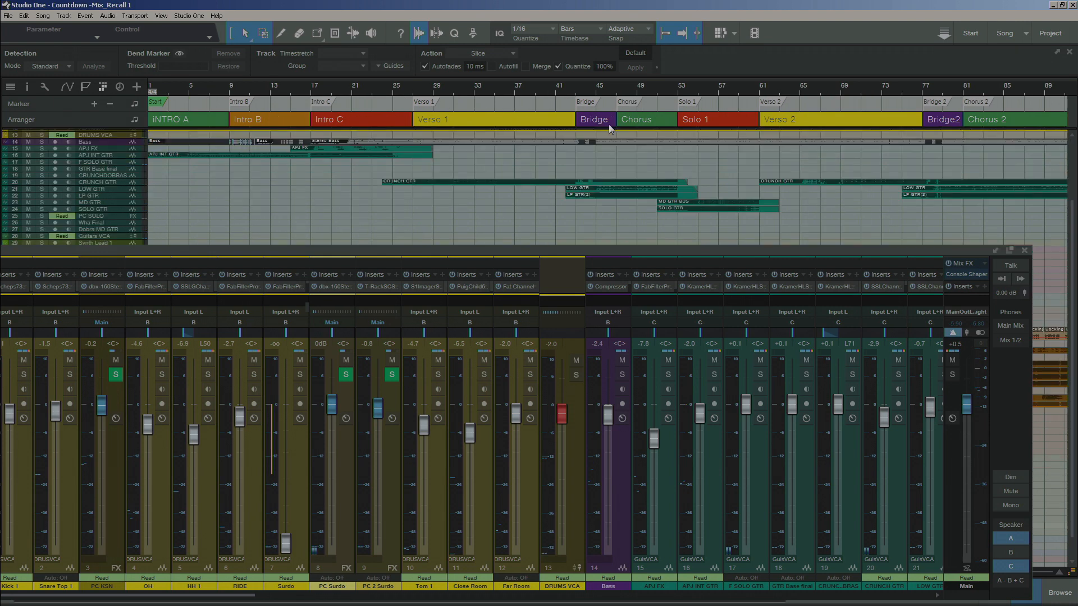
pyautogui.hotkey('shift', 'e')
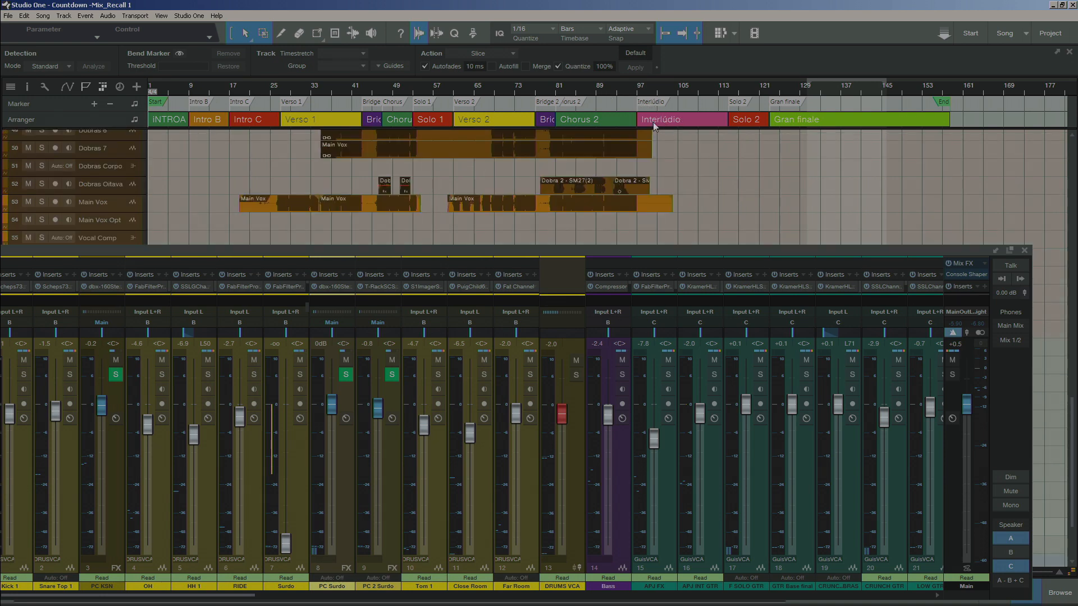
pyautogui.click(547, 93)
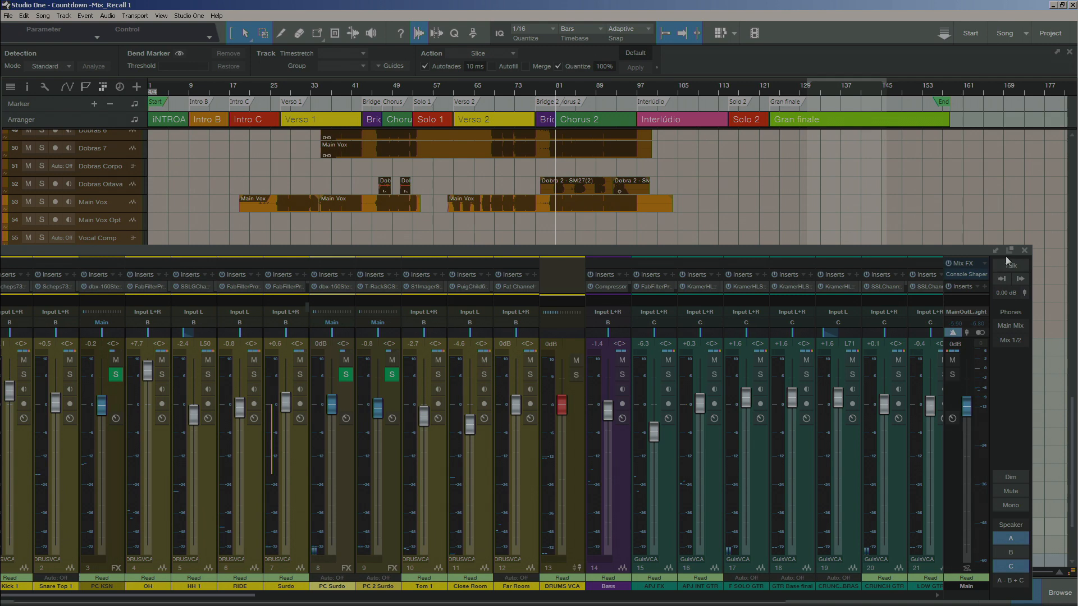
pyautogui.click(1024, 251)
# Play the song from the start of the Bridge 2 section.
pyautogui.scroll(-5, 597, 135)
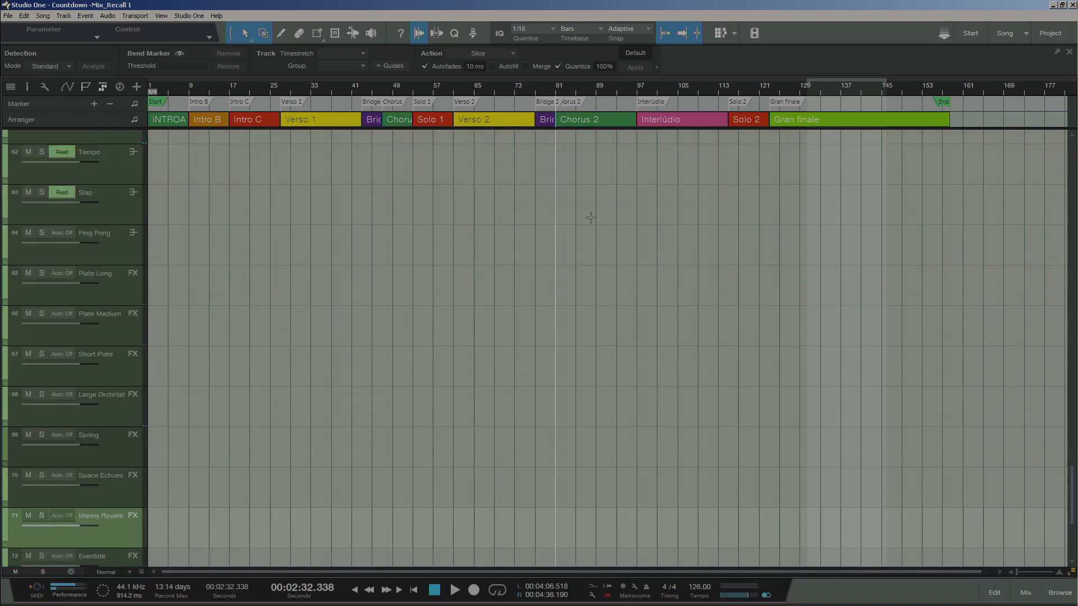
pyautogui.scroll(5, 593, 238)
pyautogui.click(534, 96)
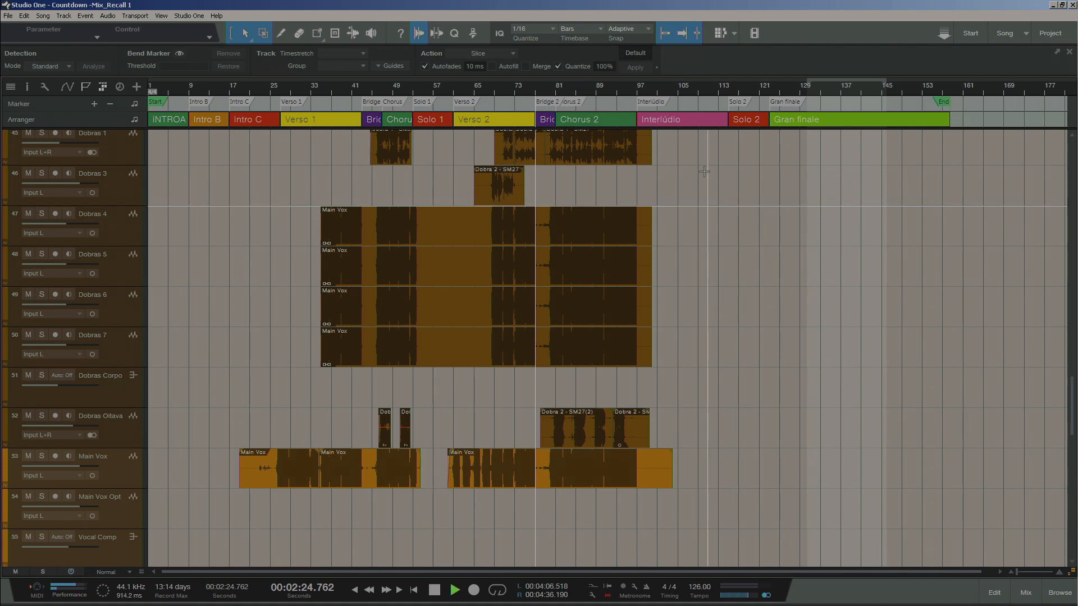
pyautogui.press('space')
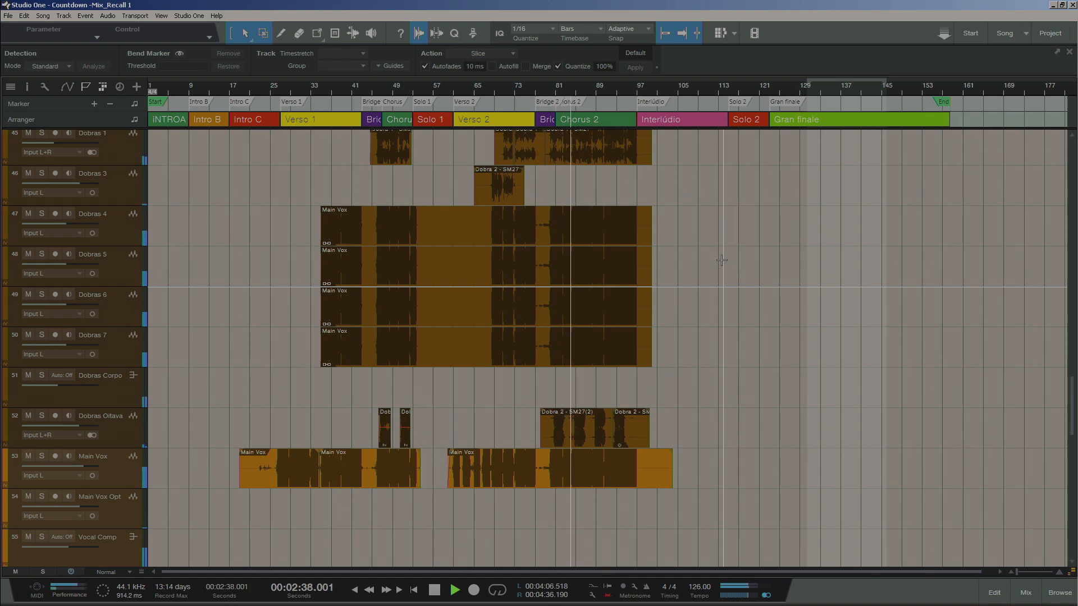
# Examine the backing vocal, FX, speech and synth tracks in the arrangement during playback.
pyautogui.press('e')
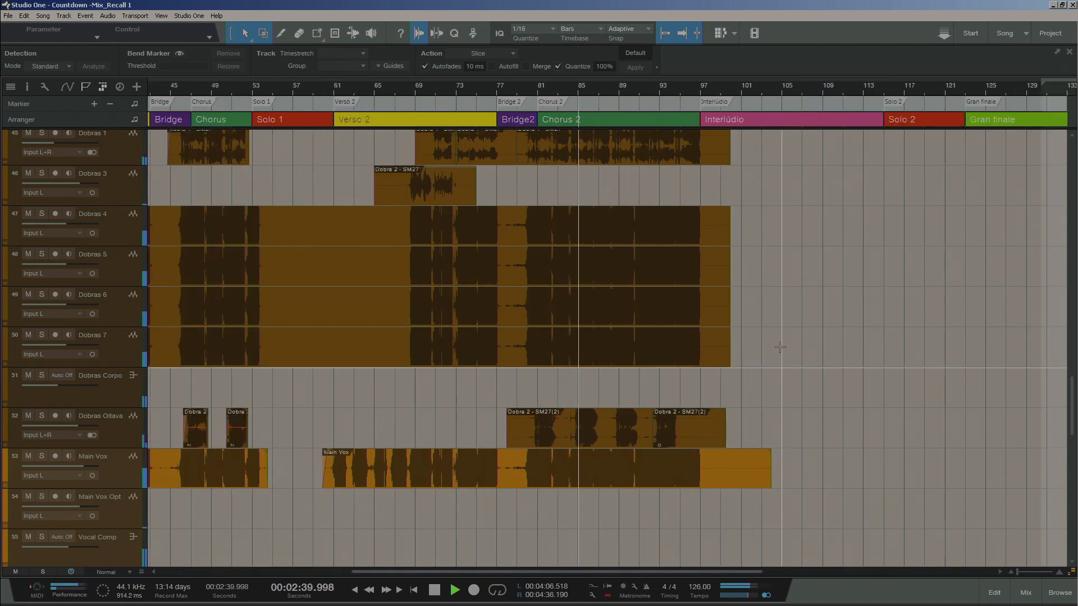
pyautogui.scroll(10, 783, 351)
pyautogui.scroll(8, 782, 351)
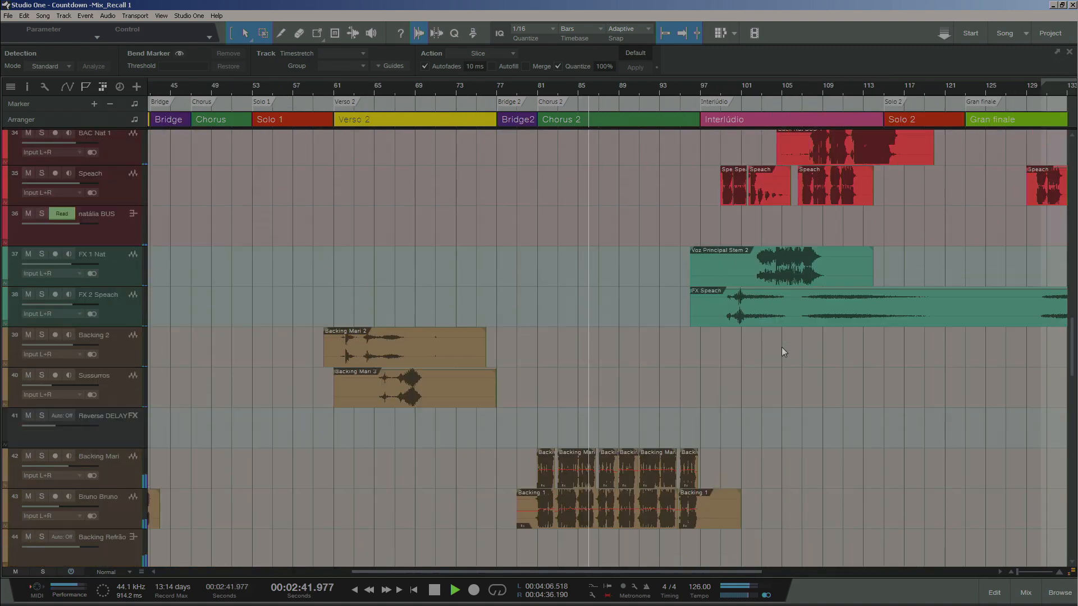
pyautogui.press('w')
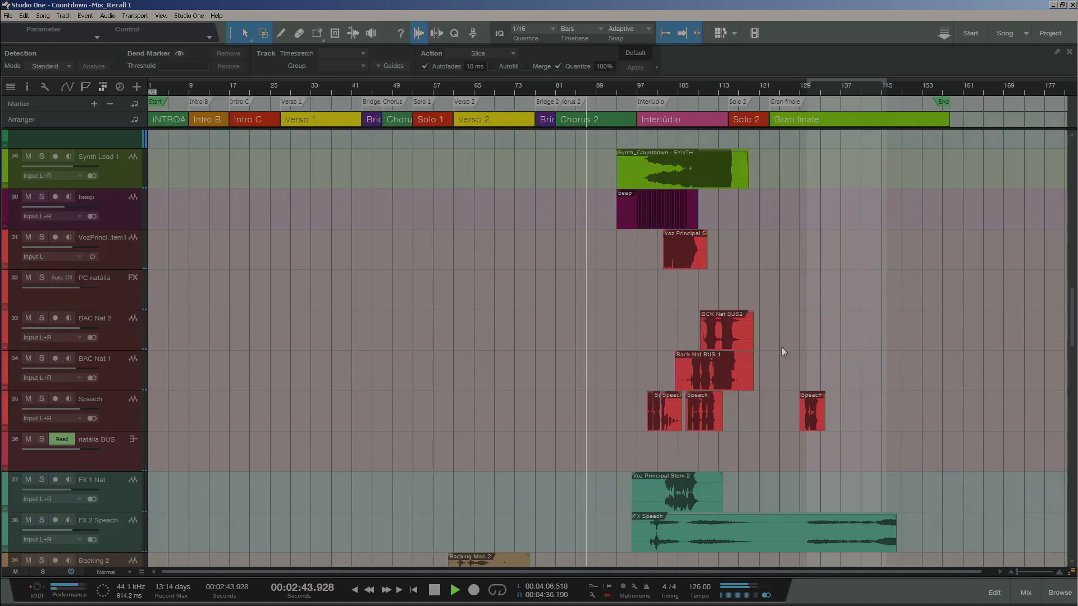
pyautogui.press('e')
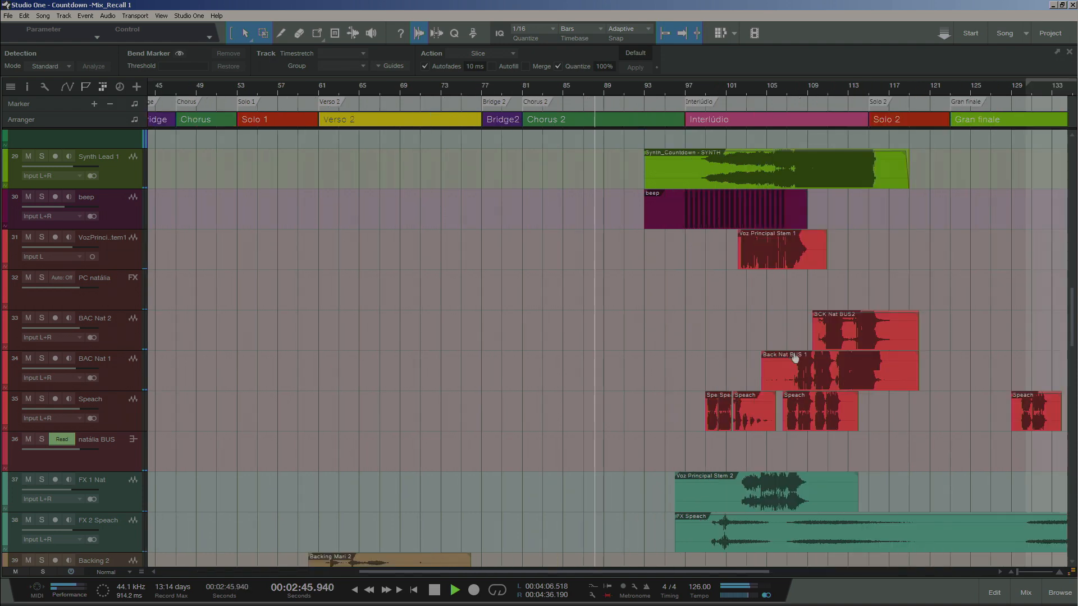
# Open the console maximized and look over the effects returns, buses and drum channels.
pyautogui.click(1027, 596)
pyautogui.doubleClick(625, 250)
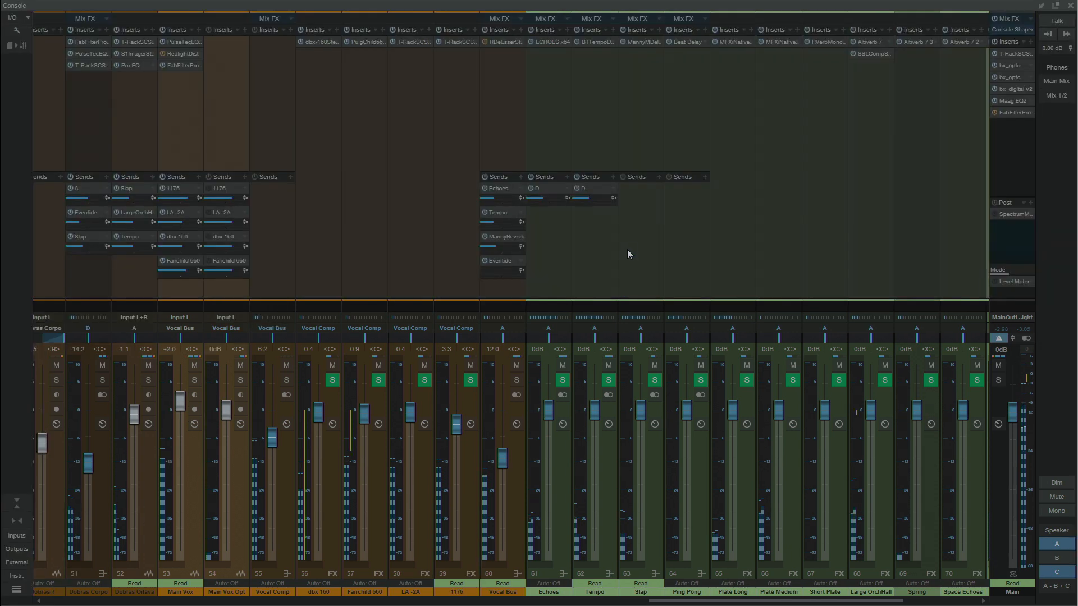
pyautogui.moveTo(669, 601); pyautogui.dragTo(741, 601)
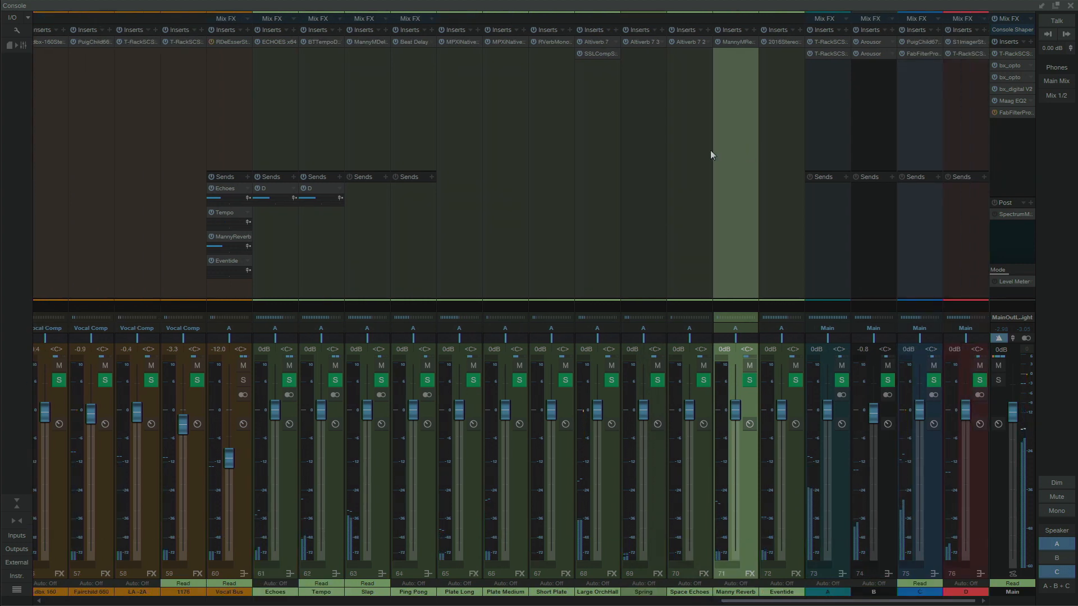
pyautogui.moveTo(737, 601); pyautogui.dragTo(128, 584)
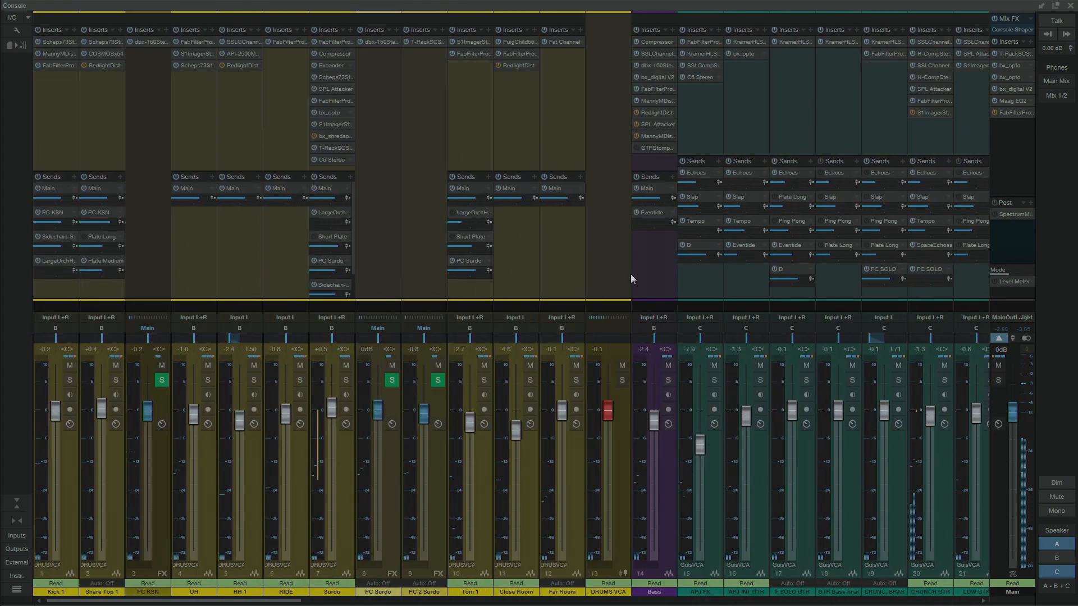
# Compare the Interlúdio tracks in the arrangement with their synth, beep and vocal channels in the maximized console.
pyautogui.moveTo(824, 6); pyautogui.dragTo(513, 491)
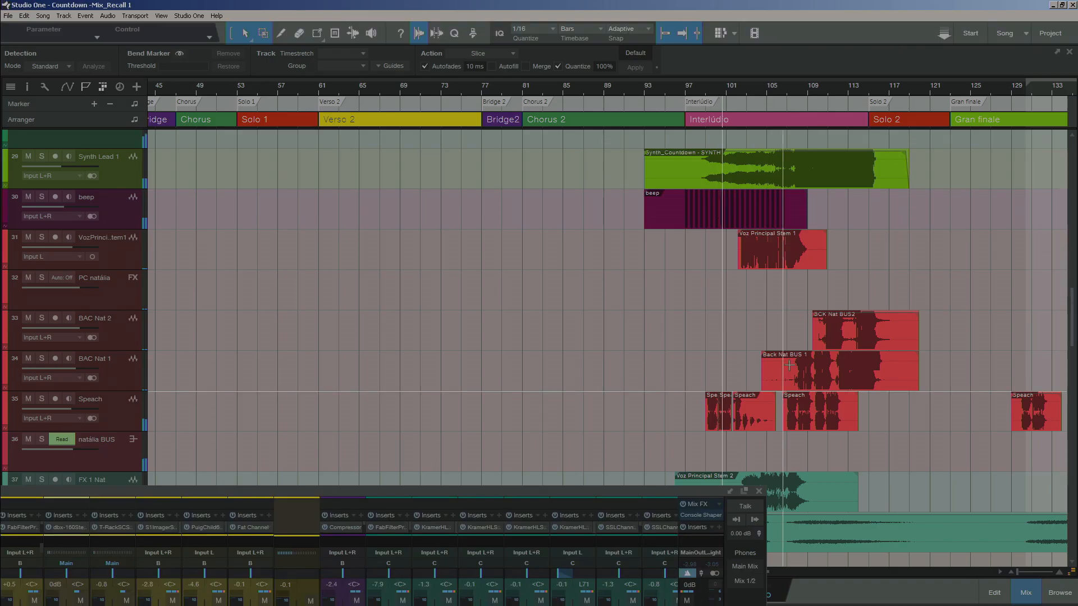
pyautogui.scroll(1, 847, 372)
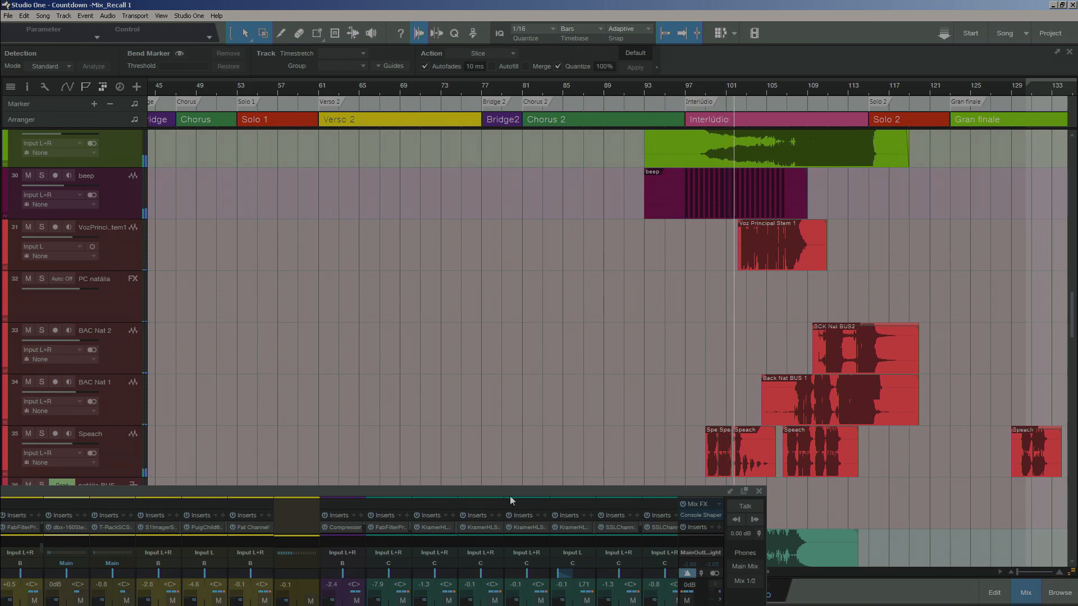
pyautogui.doubleClick(510, 495)
pyautogui.moveTo(185, 601); pyautogui.dragTo(421, 601)
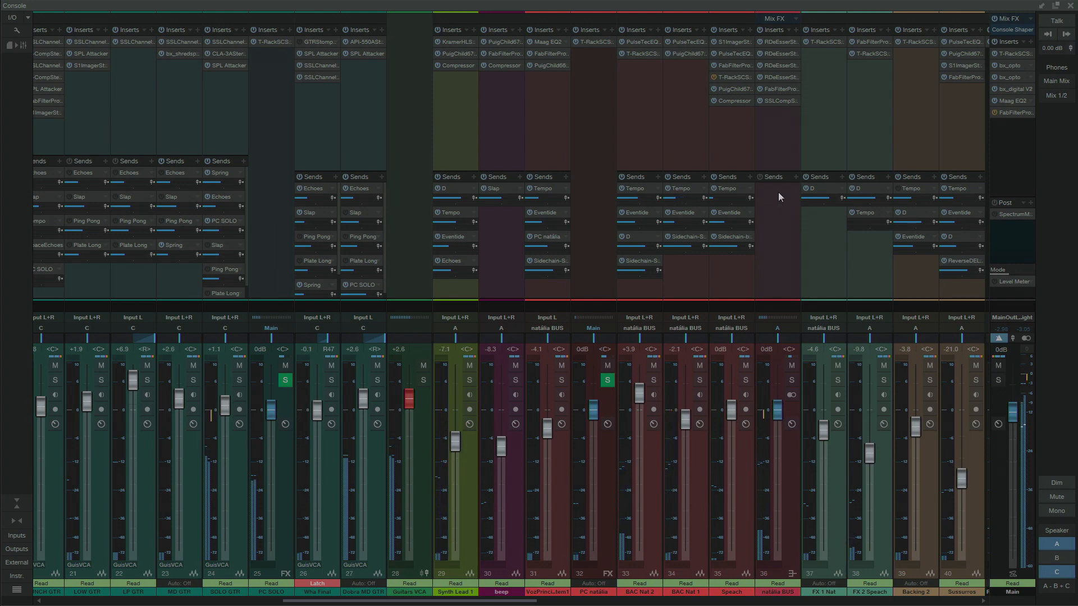
pyautogui.moveTo(780, 9); pyautogui.dragTo(779, 187)
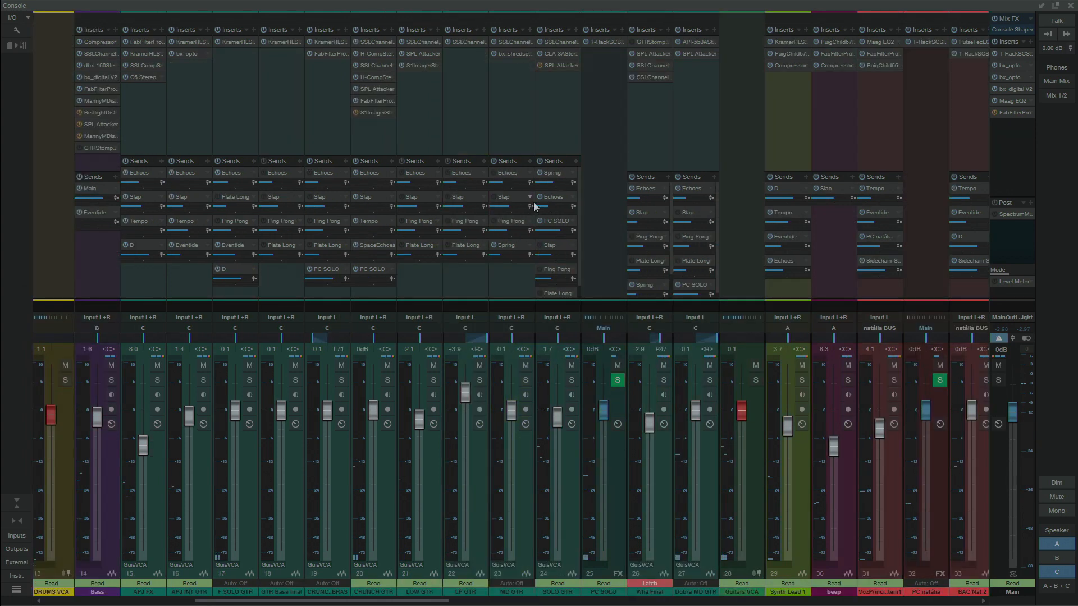
# Select the PC SOLO channel and open the third insert, SSLChannel Mono, on the CRUNCH GTR channel.
pyautogui.click(599, 86)
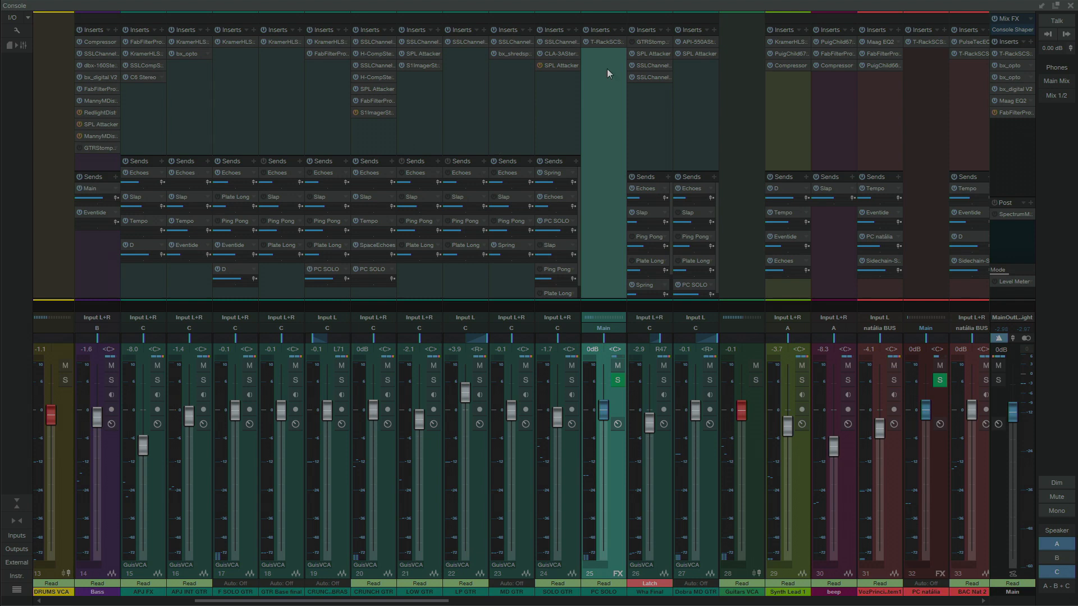
pyautogui.click(375, 65)
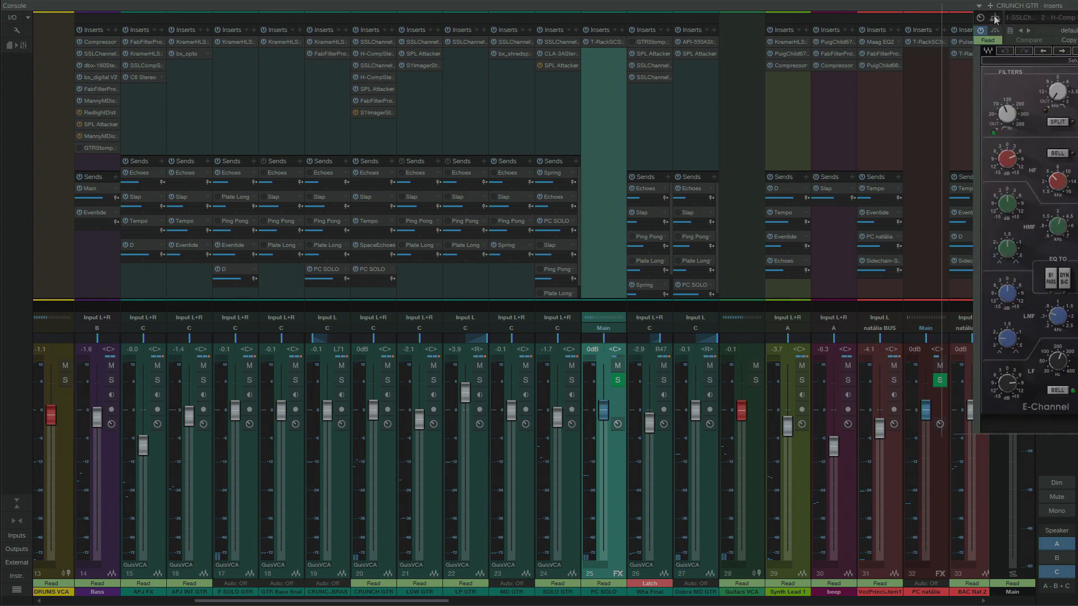
pyautogui.moveTo(1056, 9); pyautogui.dragTo(332, 56)
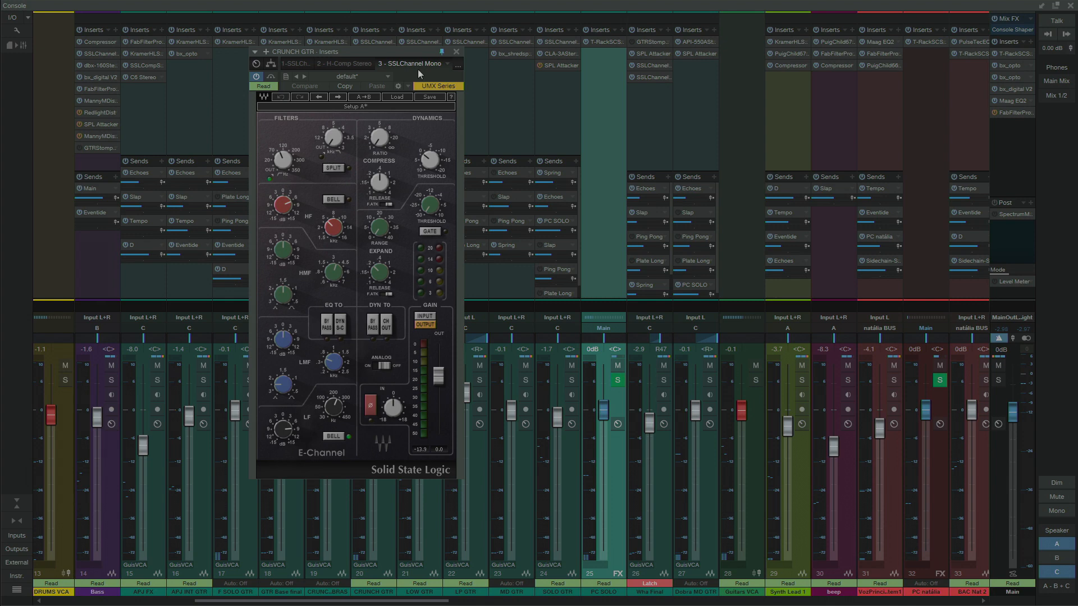
# Show the routing of the CRUNCH GTR inserts in its own enlarged window to inspect the Splitter 1 channel split.
pyautogui.click(270, 64)
pyautogui.scroll(-2, 347, 119)
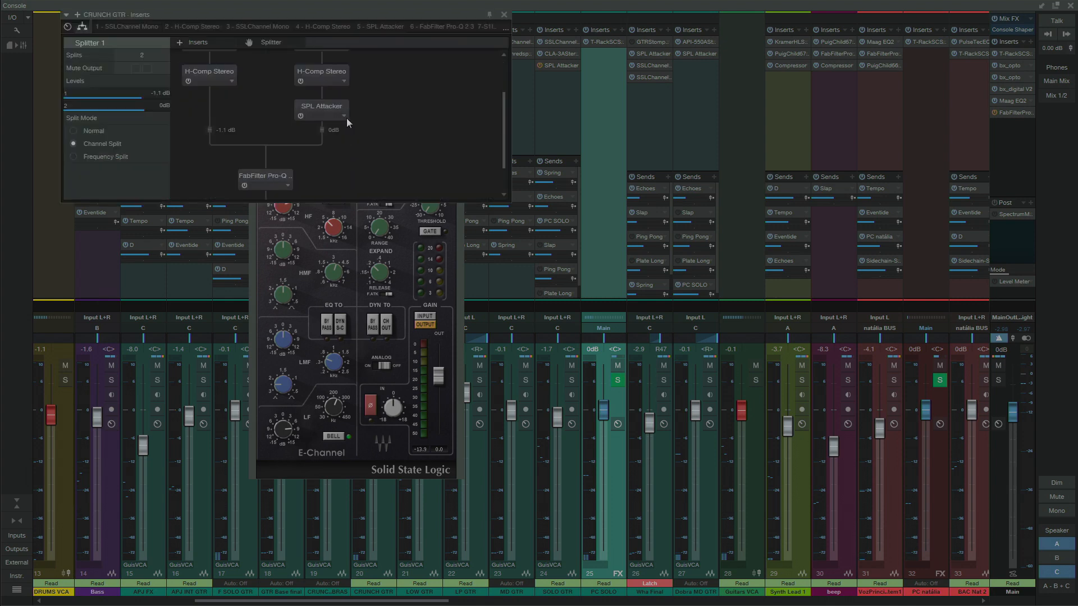
pyautogui.scroll(2, 347, 119)
pyautogui.moveTo(510, 201); pyautogui.dragTo(650, 487)
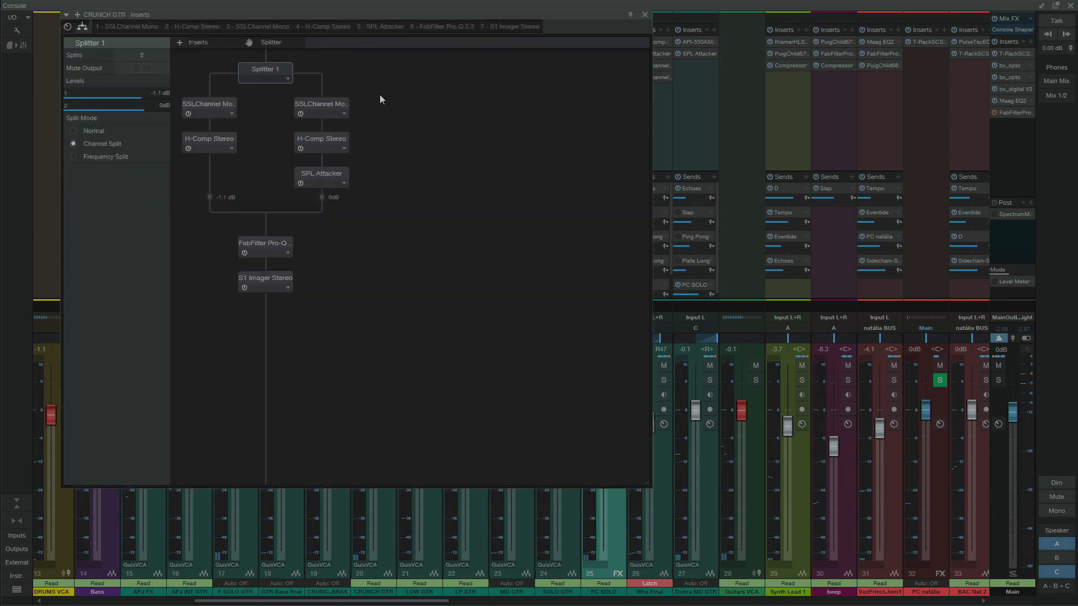
pyautogui.moveTo(448, 17); pyautogui.dragTo(824, 90)
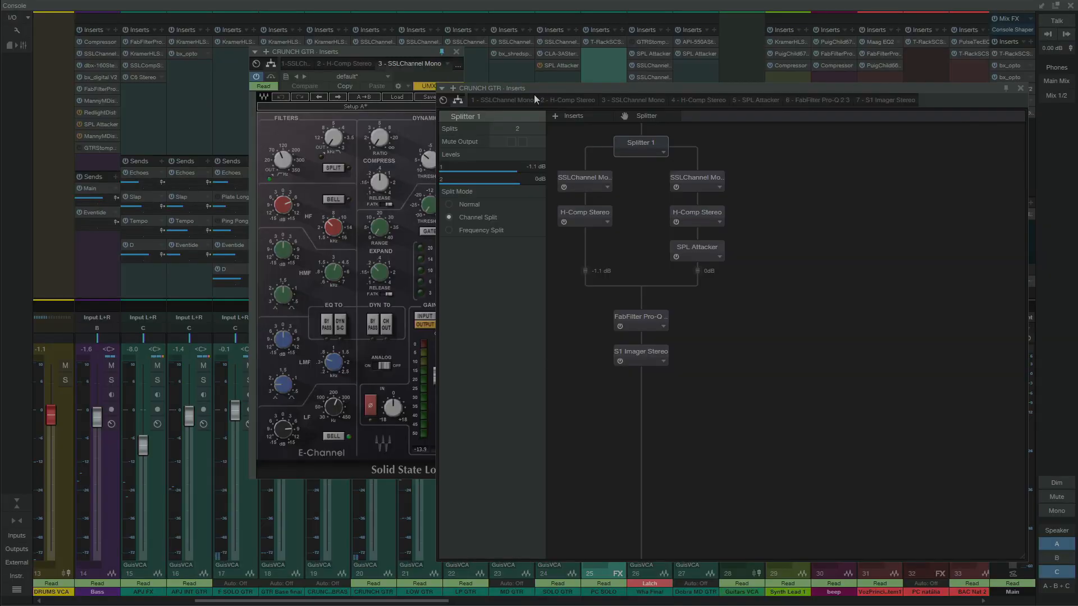
# Inspect the SSLChannel Mono and H-Comp Stereo devices in the two branches of Splitter 1.
pyautogui.click(599, 183)
pyautogui.click(592, 217)
pyautogui.click(581, 179)
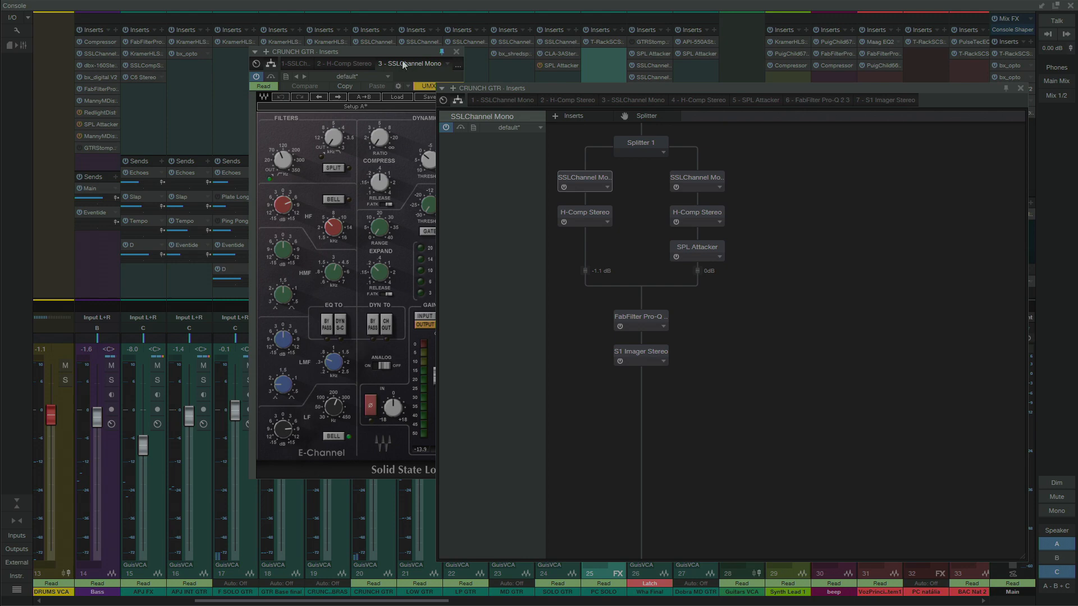
pyautogui.moveTo(402, 53); pyautogui.dragTo(289, 57)
pyautogui.click(706, 189)
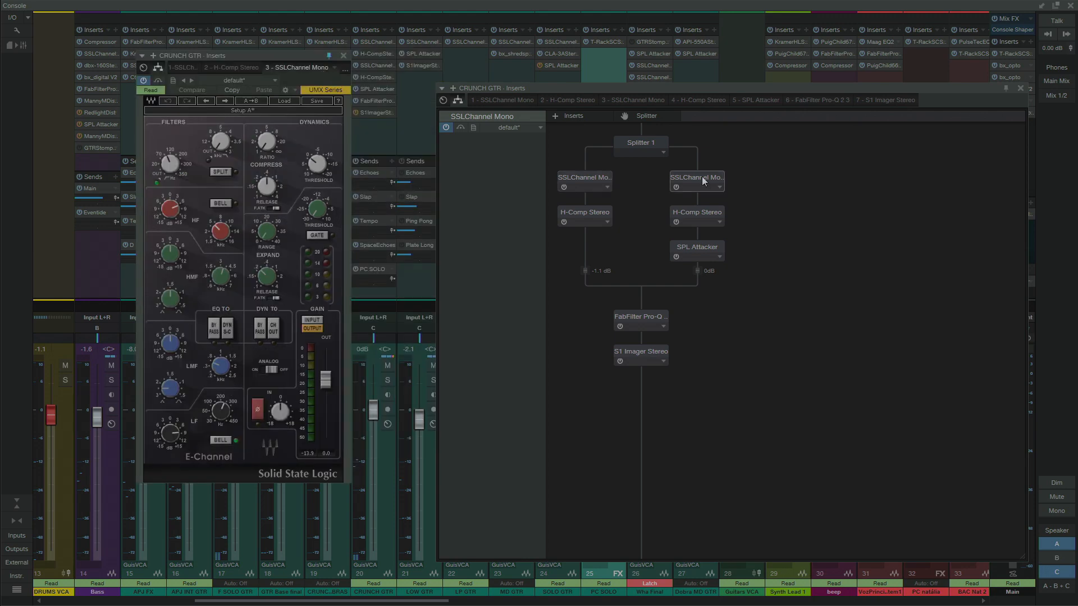
pyautogui.click(569, 183)
# Place both CRUNCH GTR SSLChannel Mono windows side by side and compare their EQ settings, including the LF frequency.
pyautogui.moveTo(303, 62); pyautogui.dragTo(471, 12)
pyautogui.moveTo(314, 157); pyautogui.dragTo(314, 158)
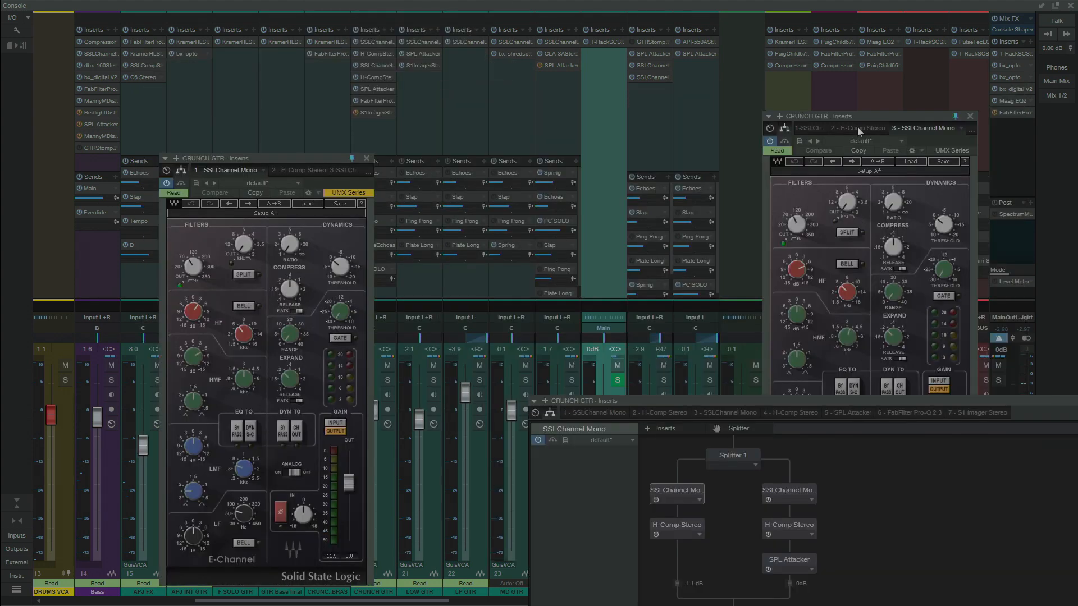
pyautogui.moveTo(857, 118); pyautogui.dragTo(667, 77)
pyautogui.moveTo(331, 155); pyautogui.dragTo(433, 58)
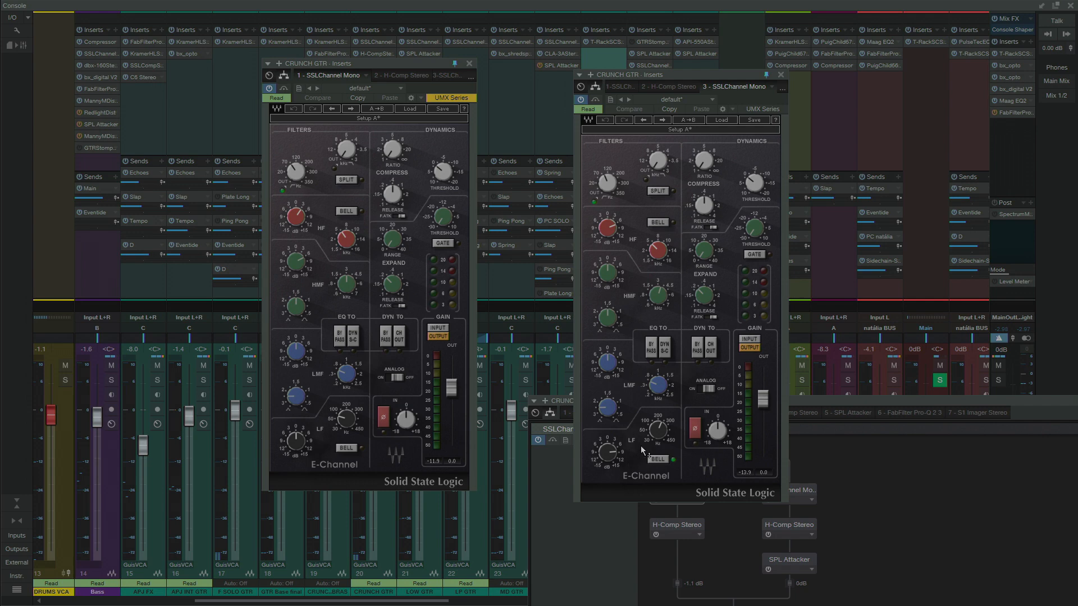
pyautogui.moveTo(658, 430)
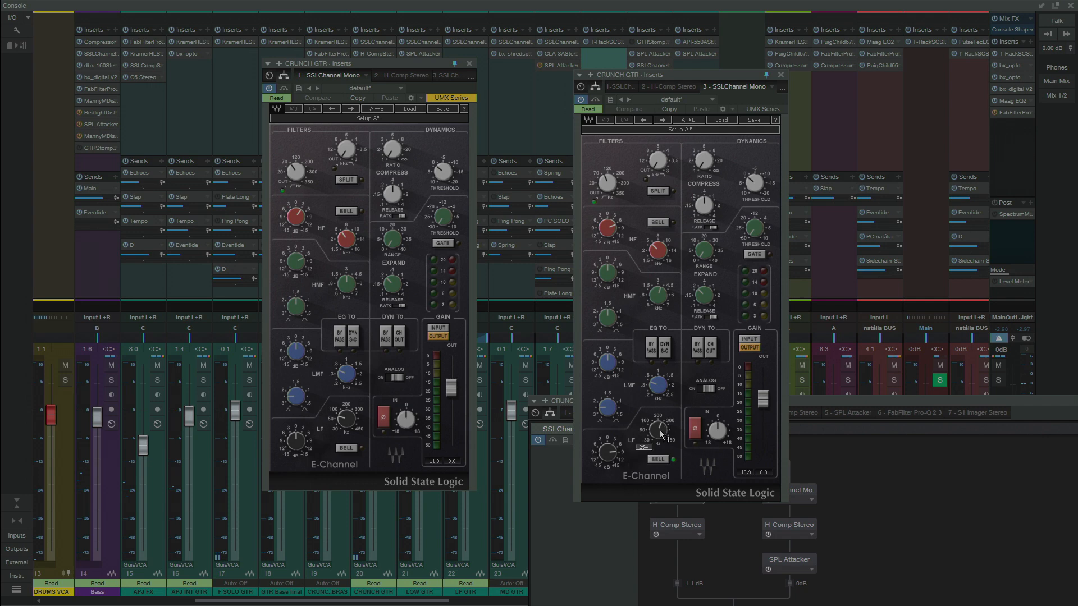